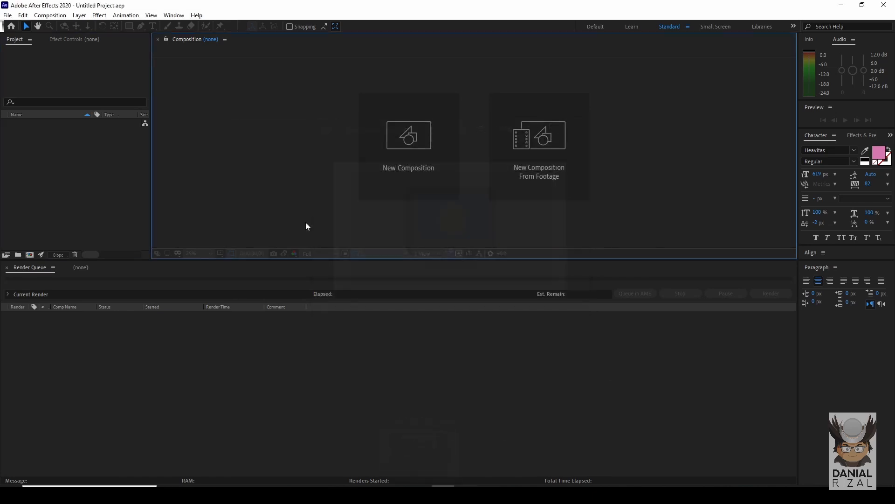
Create a new composition with the HDTV 1080 25 preset and a white background.
click(51, 16)
click(71, 26)
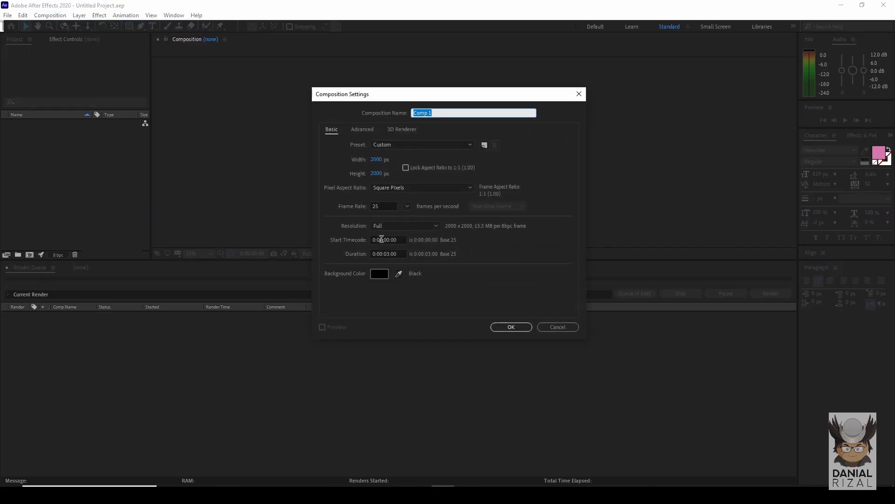
click(404, 145)
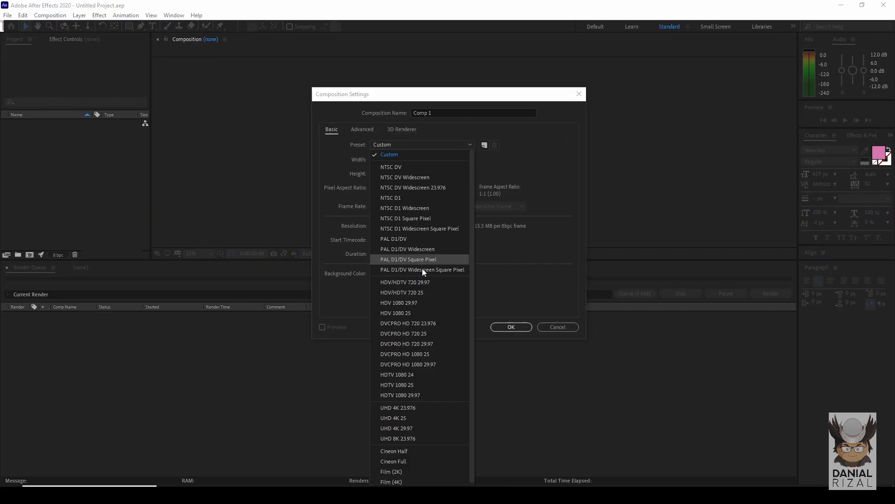
click(405, 385)
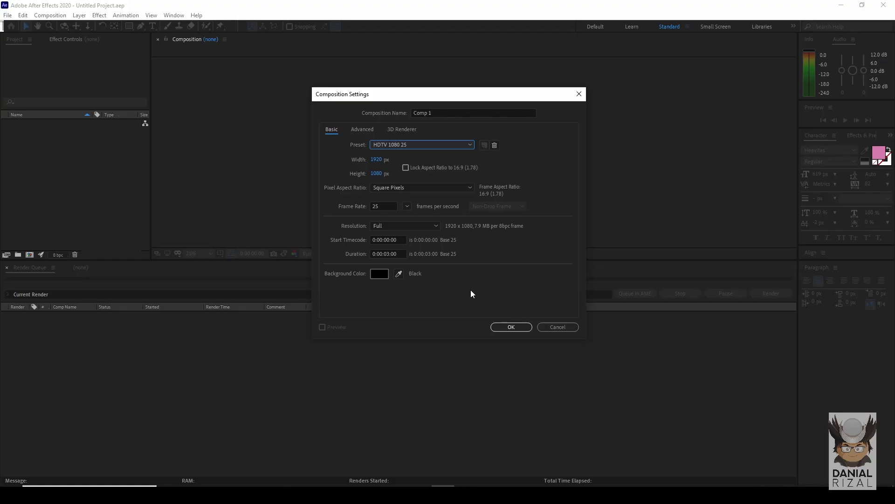
click(382, 275)
drag(157, 176, 97, 138)
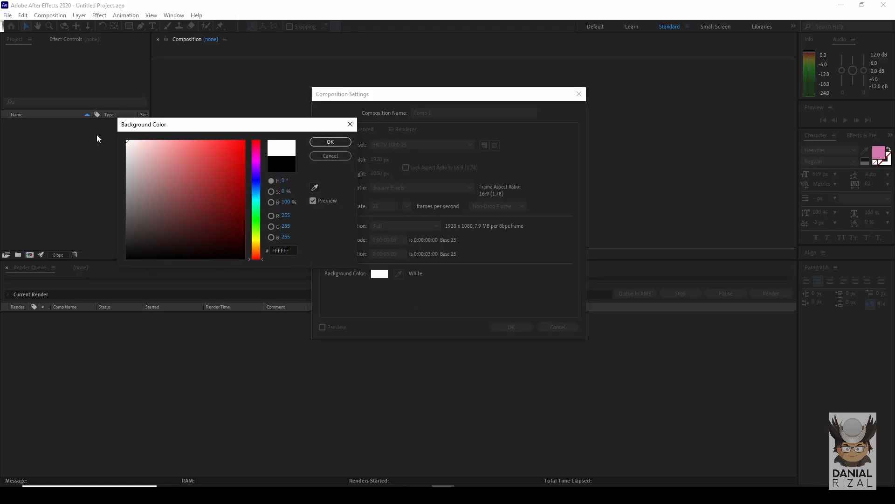
click(331, 142)
click(511, 327)
click(573, 231)
click(356, 256)
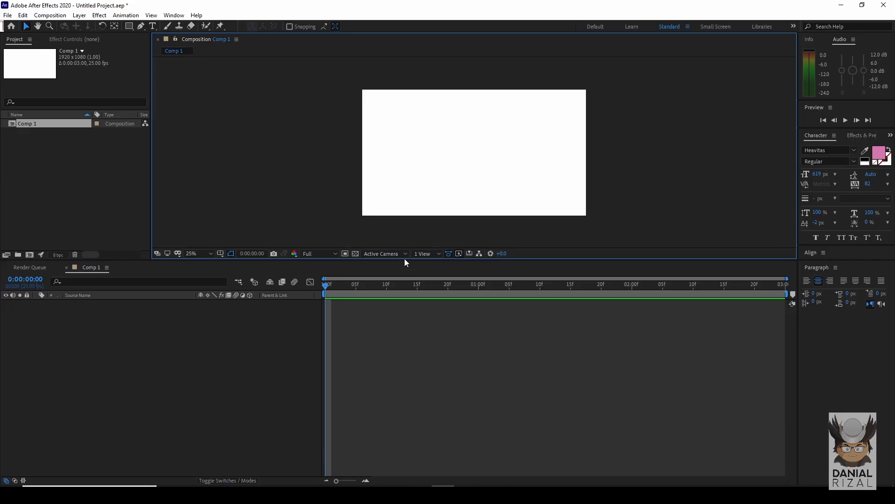
Enlarge the composition viewer and draw a rectangle of about 956 × 556 px in the middle of the frame.
drag(404, 259, 405, 306)
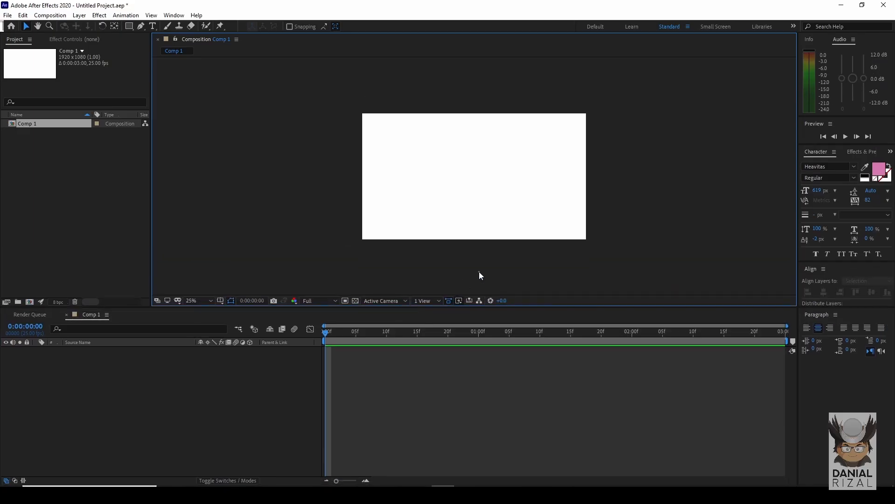
scroll(481, 270, up, 2)
scroll(492, 226, down, 2)
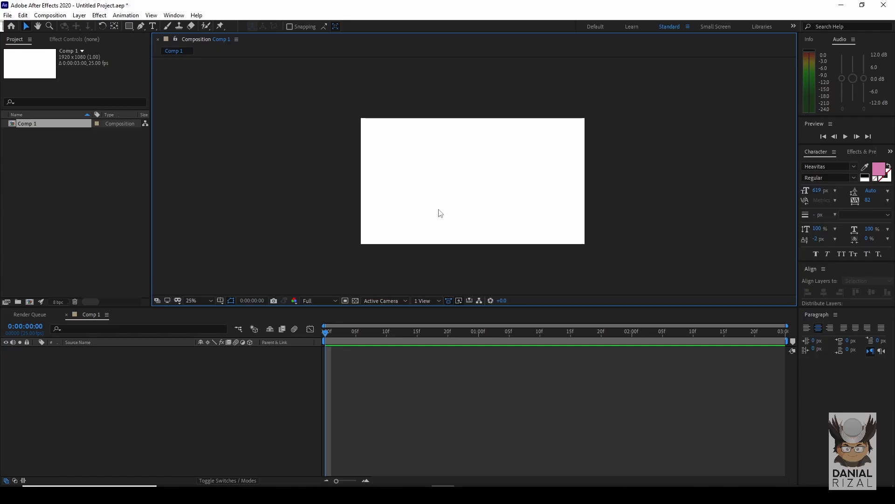
click(129, 28)
mouse_move(419, 149)
mouse_down()
mouse_move(448, 174)
mouse_move(531, 213)
mouse_up()
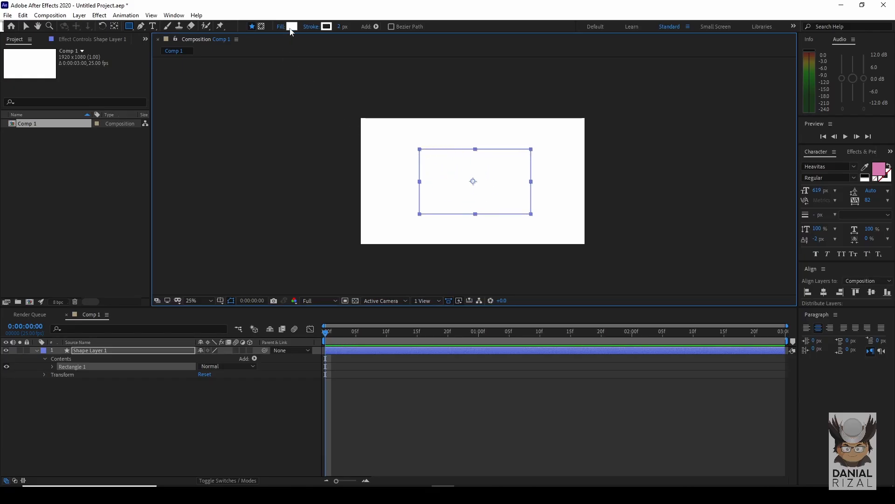
Give the rectangle a light grey fill (C1C1C1) and set its stroke to None.
click(291, 27)
drag(166, 216, 112, 170)
click(330, 142)
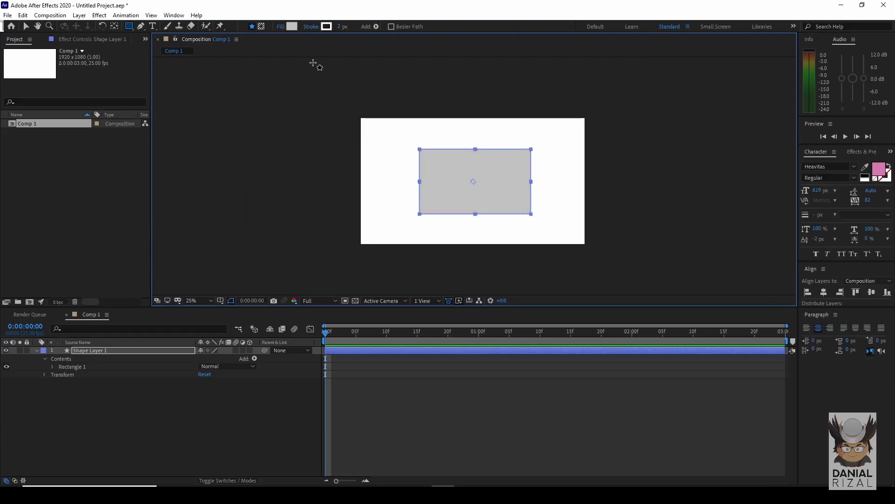
click(314, 27)
click(400, 221)
click(433, 275)
click(26, 26)
click(465, 198)
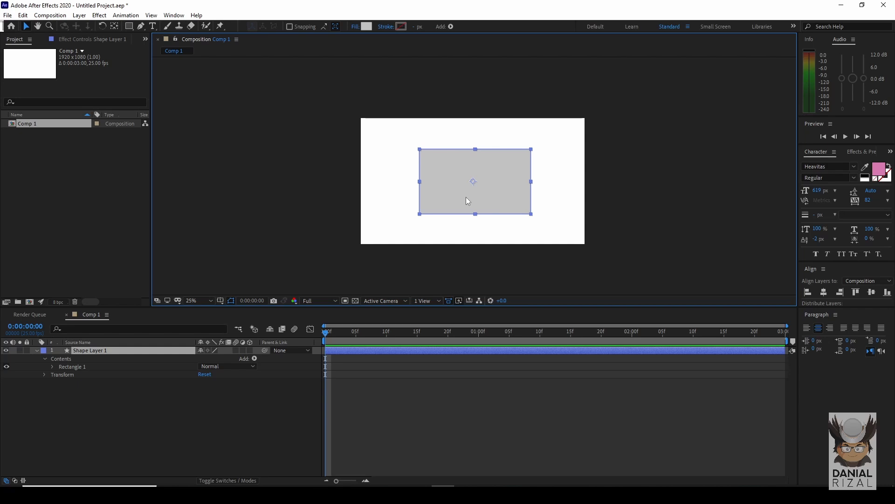
Center the anchor point of the rectangle layer in its layer content.
right_click(483, 166)
mouse_move(521, 217)
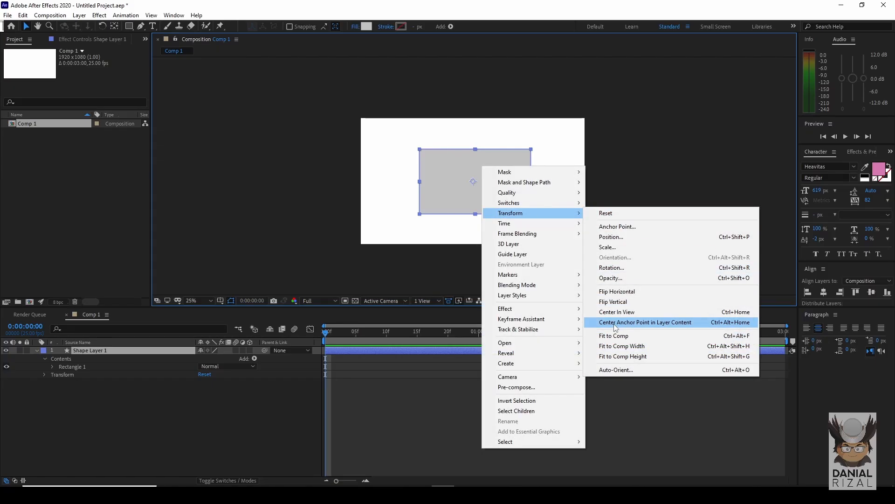
click(646, 322)
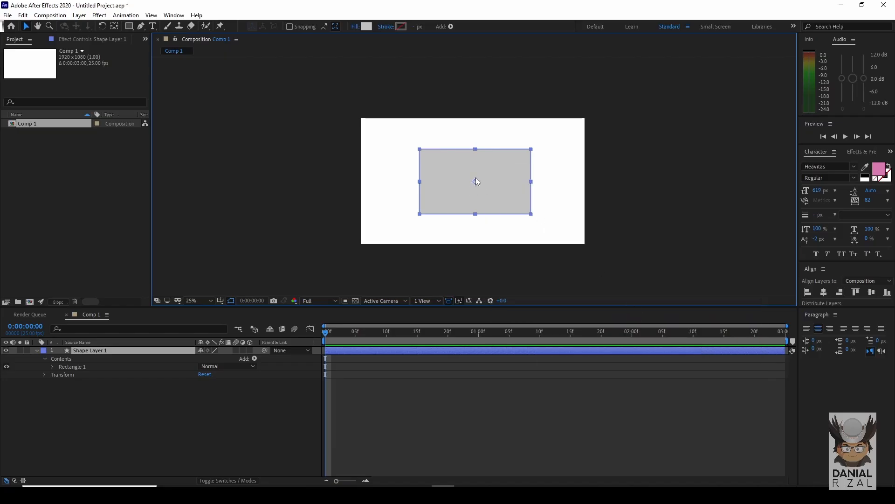
Undock the Align panel beside the artwork and center the rectangle horizontally and vertically in the composition.
click(821, 272)
click(770, 281)
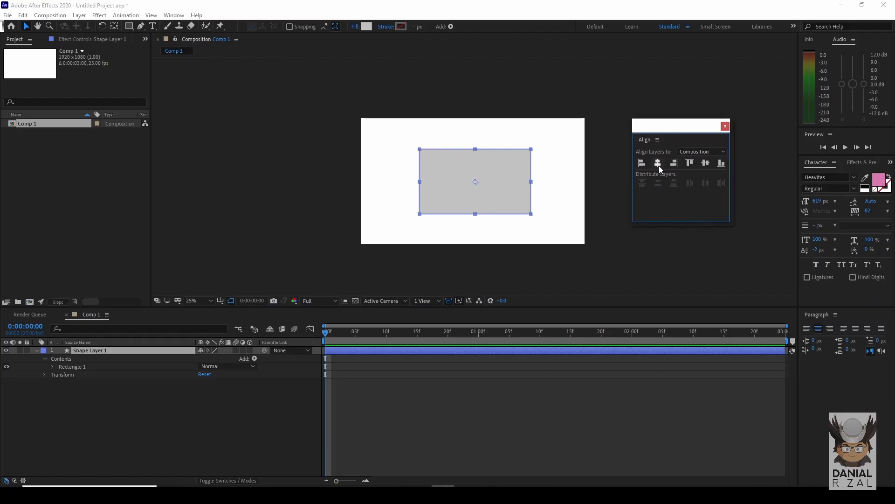
click(659, 166)
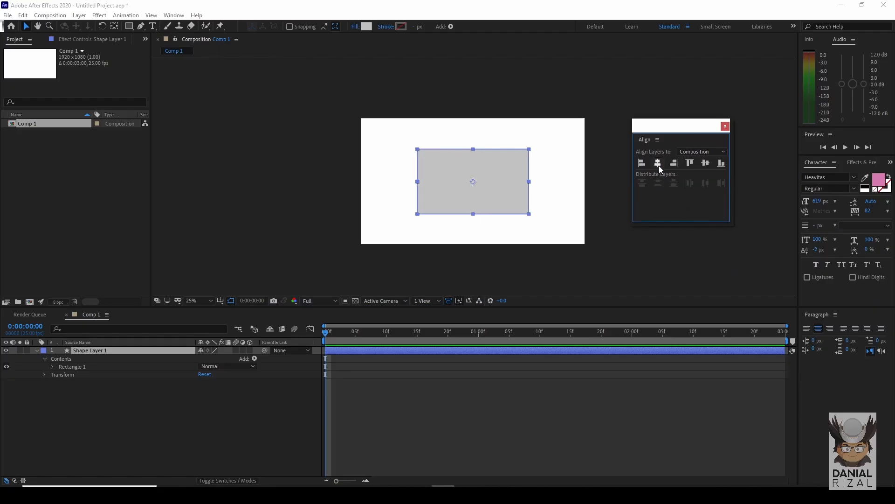
click(705, 163)
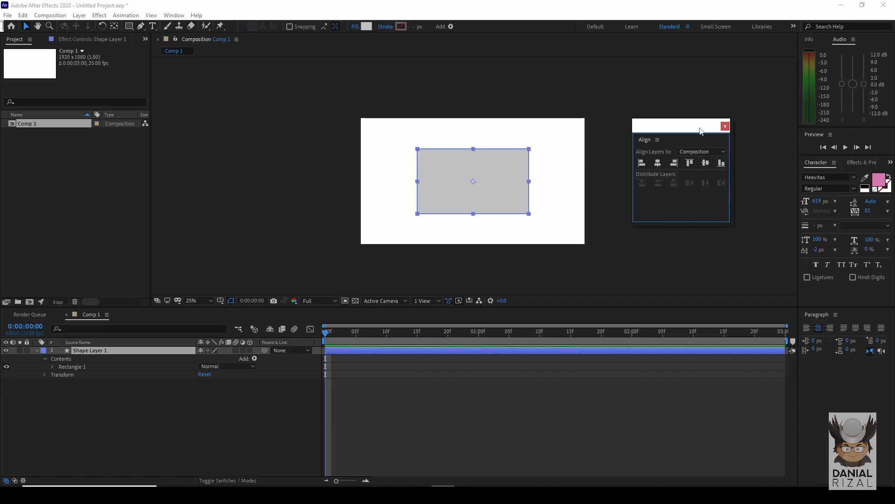
drag(701, 131, 751, 120)
click(653, 177)
click(519, 184)
key(period)
key(period)
key(comma)
key(comma)
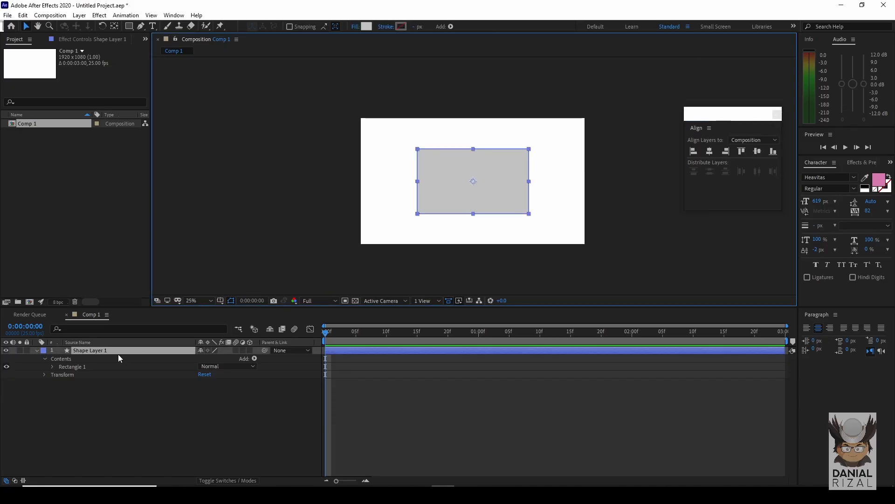
Rename the rectangle's shape layer as "Monitor body".
click(88, 349)
key(Return)
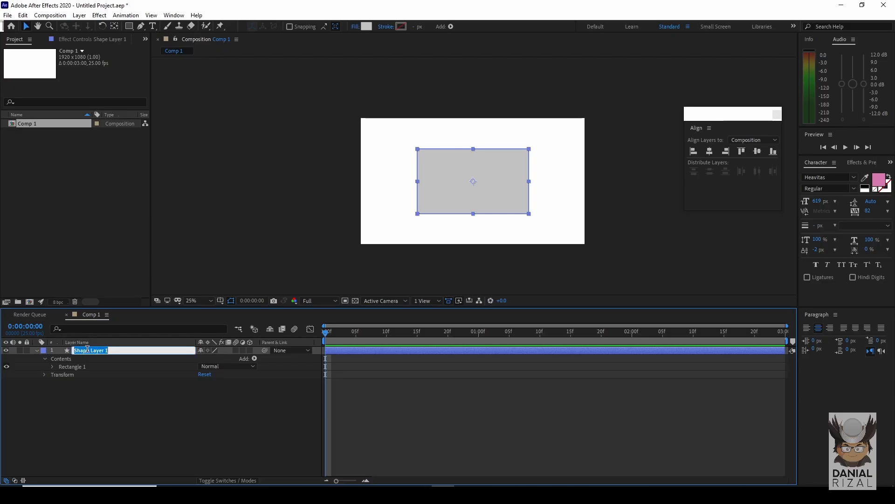
text(Monitor body)
key(Return)
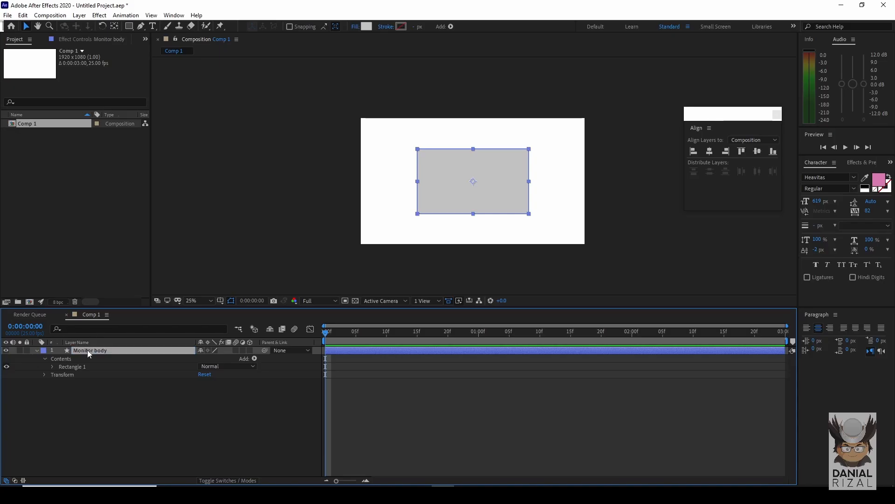
click(105, 394)
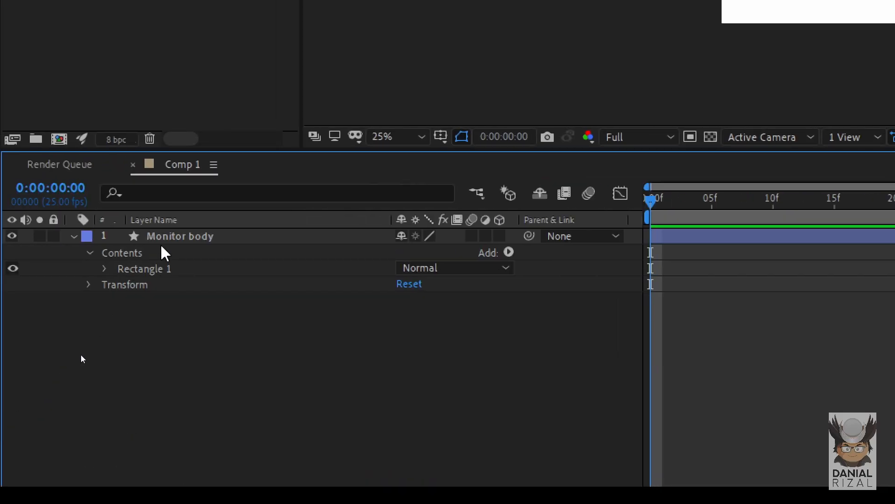
Expand Rectangle 1 in the Monitor body layer's contents and delete its Stroke 1 property.
click(89, 253)
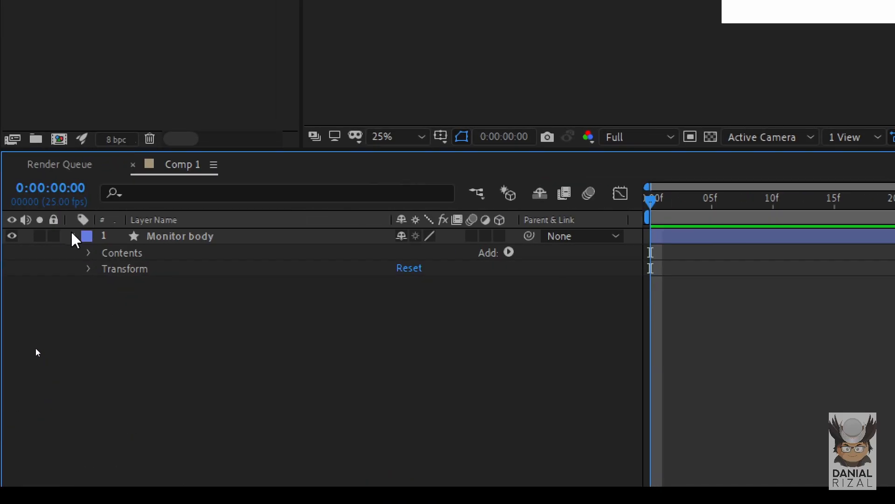
click(73, 236)
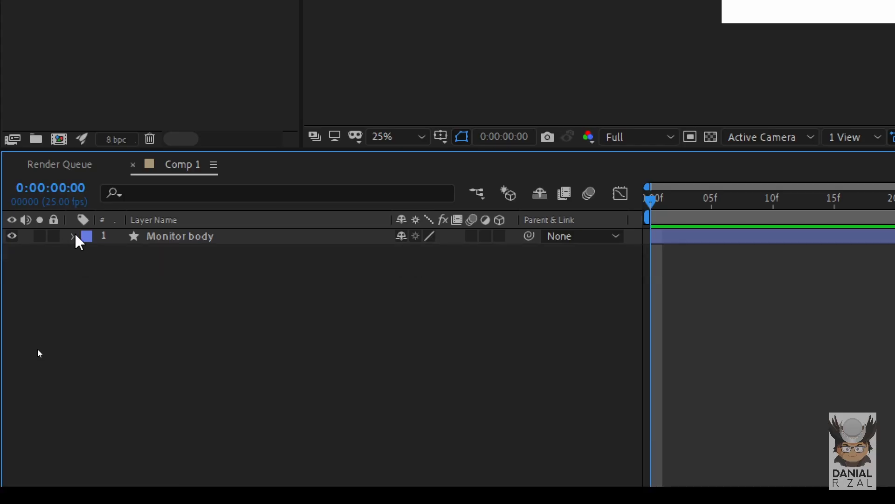
click(73, 236)
click(90, 253)
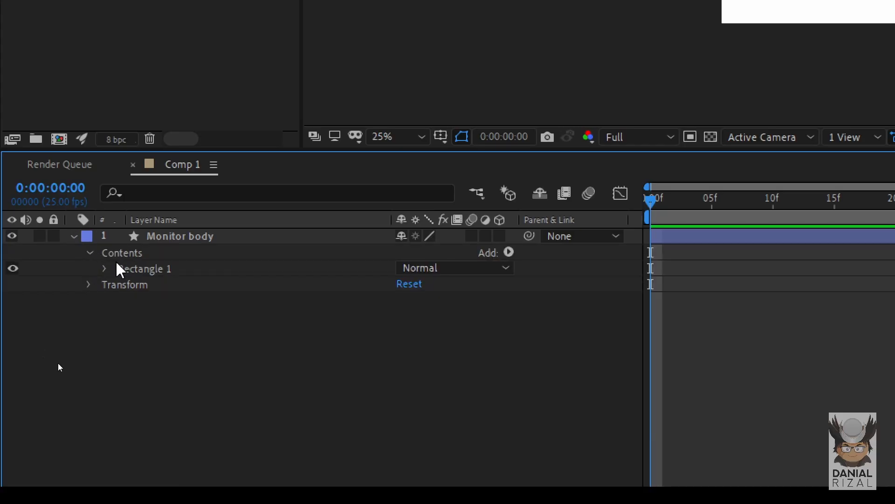
click(104, 269)
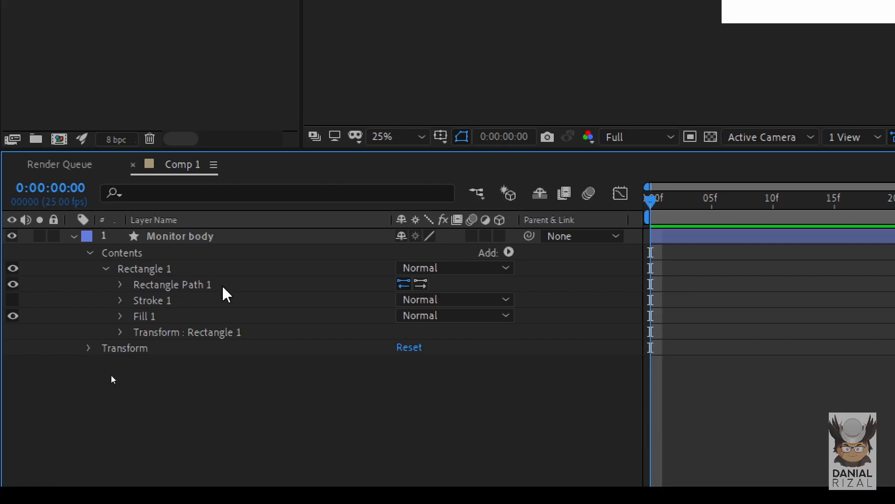
click(160, 304)
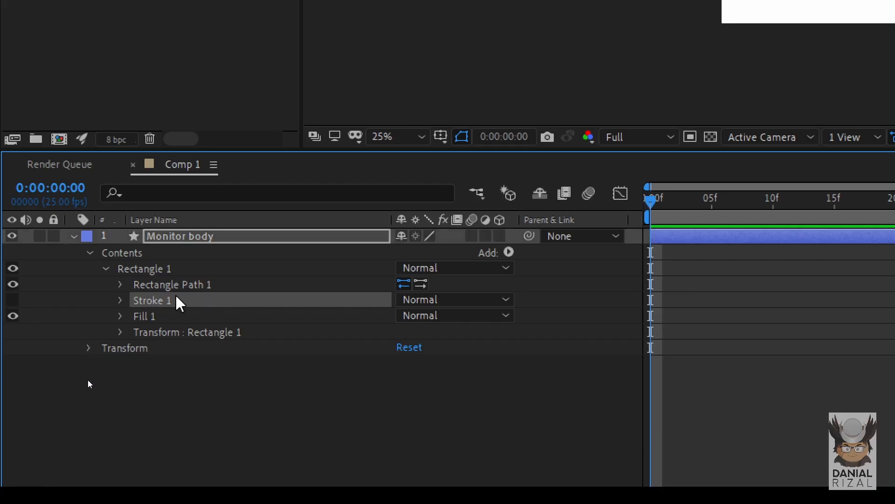
key(Delete)
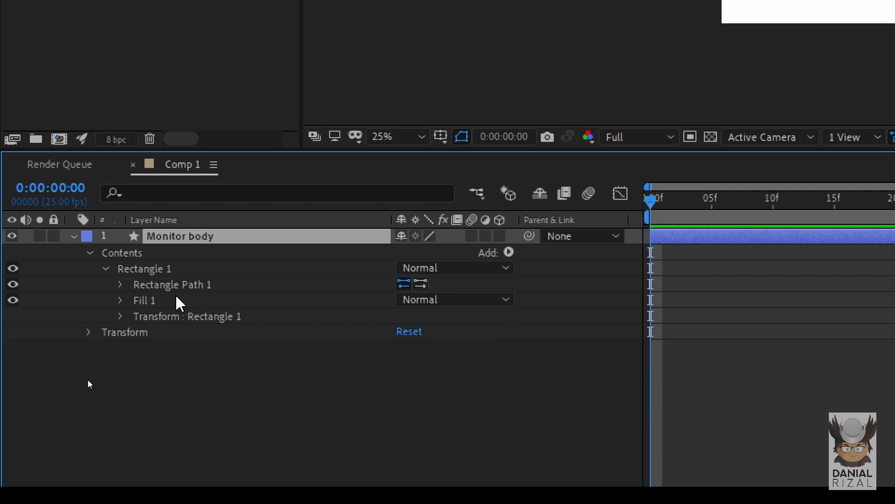
Round the Monitor body's corners by setting the Roundness of Rectangle Path 1 to 100.
click(193, 294)
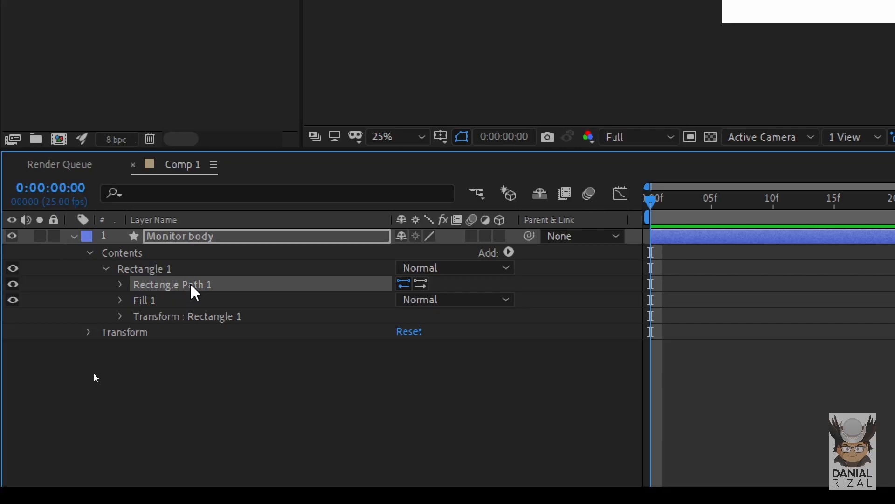
click(120, 285)
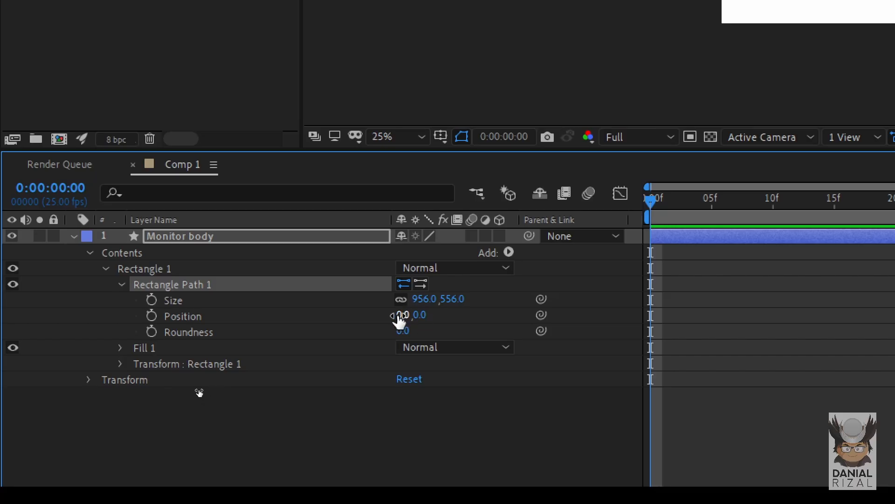
key(super+minus)
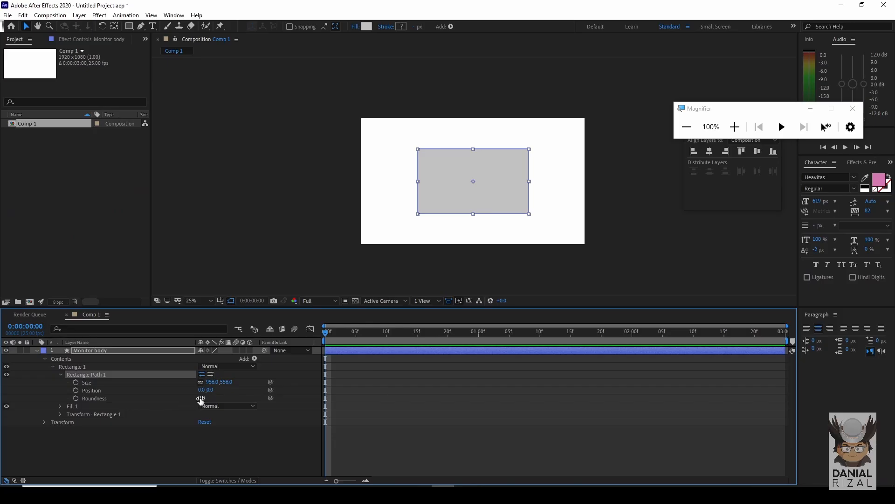
drag(202, 397, 244, 396)
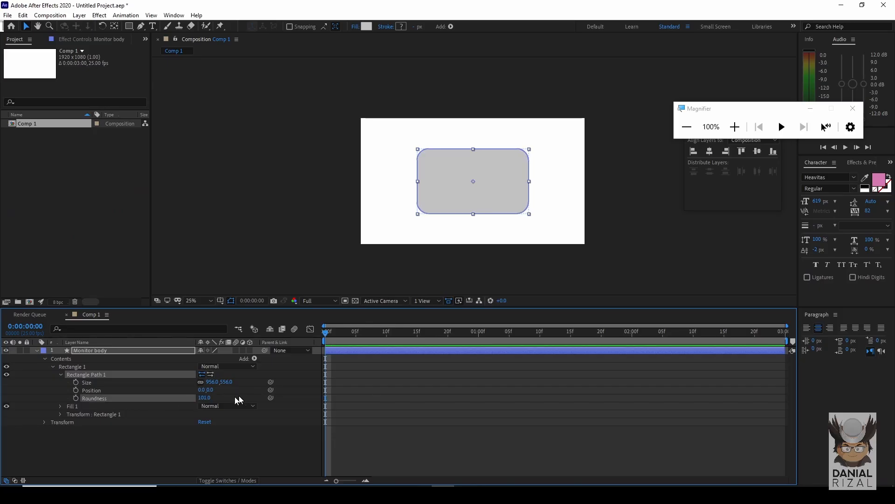
click(204, 398)
key(Return)
click(215, 398)
text(100)
click(246, 265)
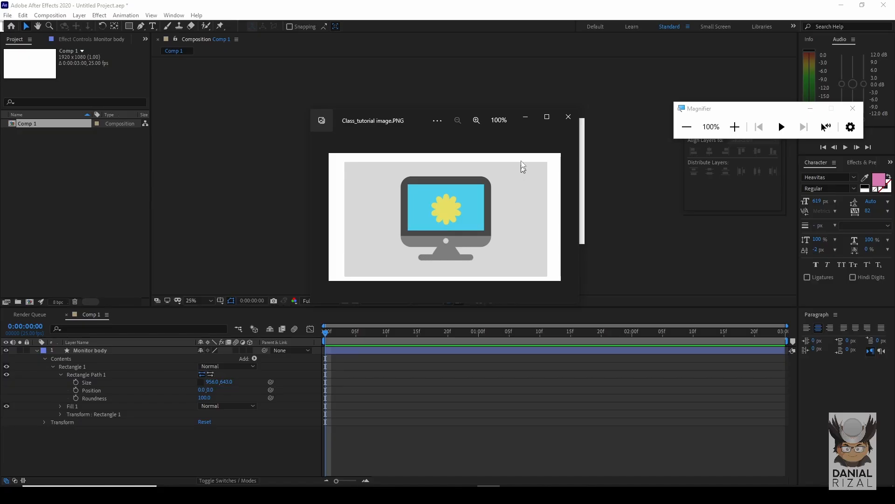
Minimize the reference image and draw a smaller rectangle for the screen inside the monitor body.
click(525, 117)
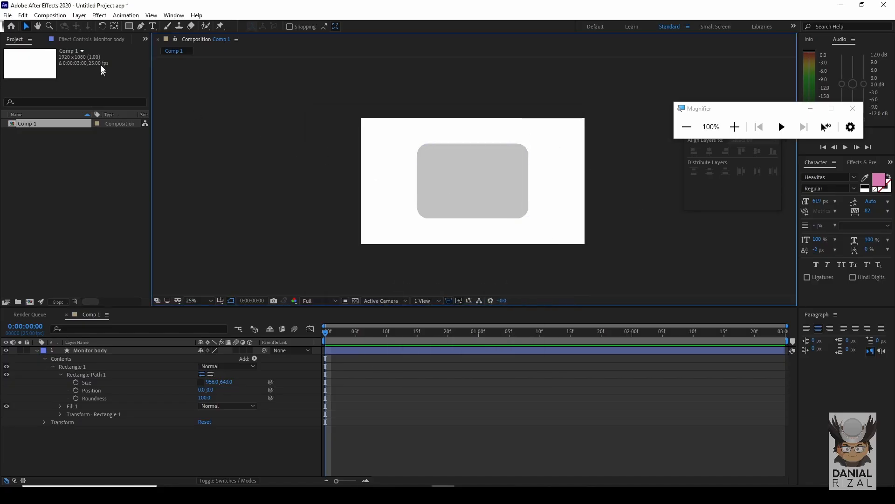
click(128, 27)
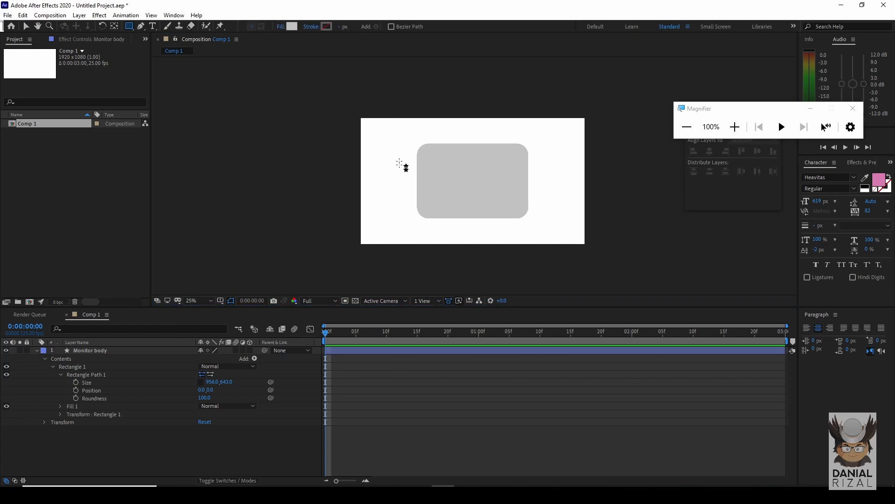
drag(430, 154, 518, 206)
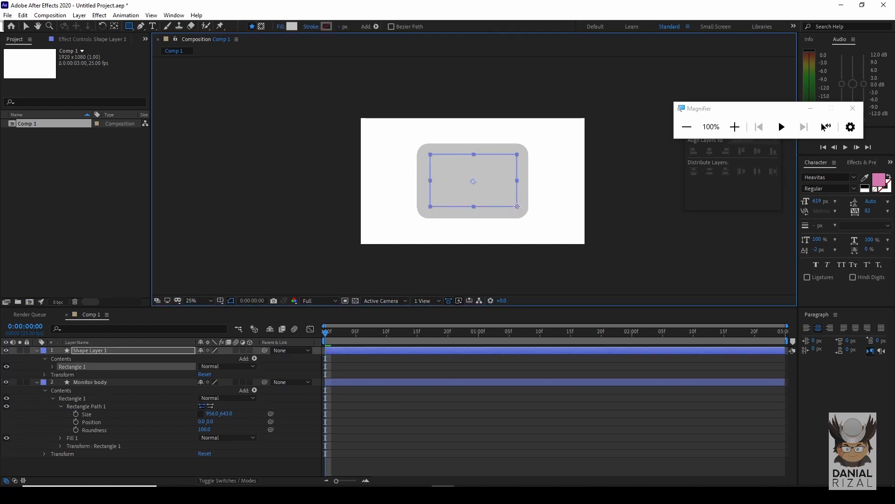
Change the fill of the inner screen rectangle to light blue.
click(490, 200)
click(367, 27)
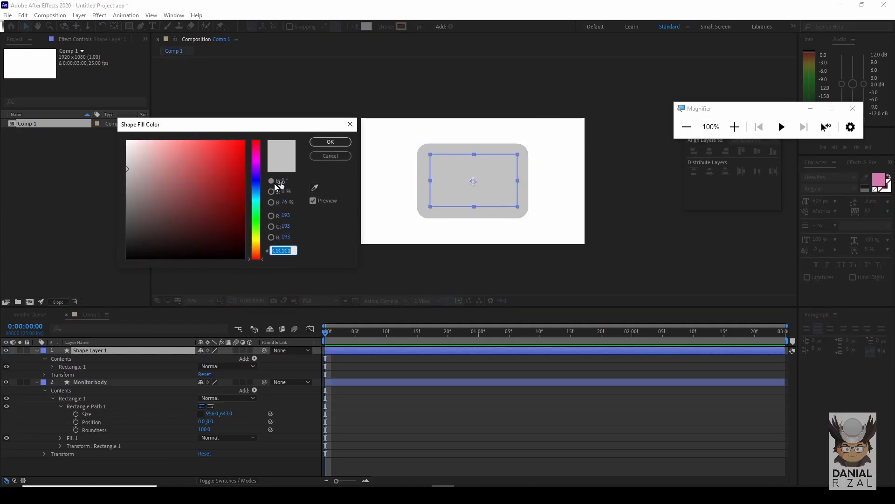
click(256, 186)
click(183, 140)
mouse_move(182, 140)
mouse_down()
mouse_move(188, 152)
mouse_move(154, 152)
mouse_move(171, 150)
mouse_up()
drag(259, 189, 259, 191)
click(330, 144)
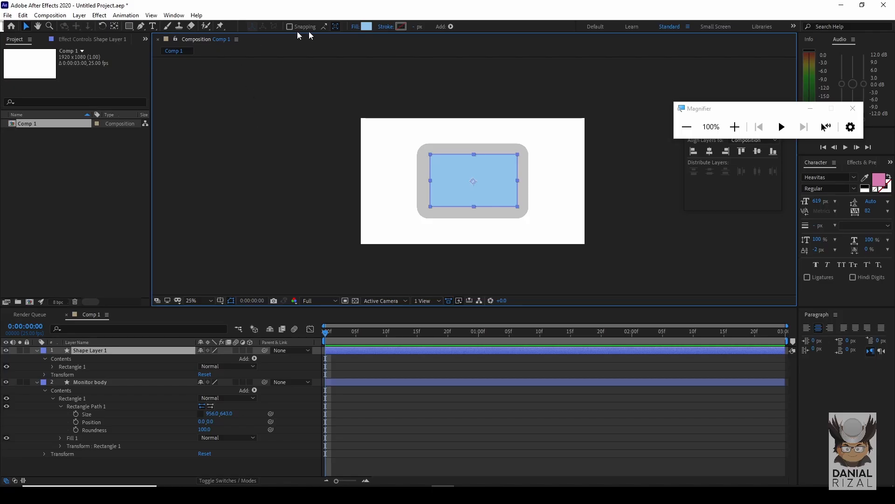
Change the inner screen rectangle's fill to a brighter, more saturated blue.
click(366, 26)
drag(177, 147, 200, 144)
click(323, 142)
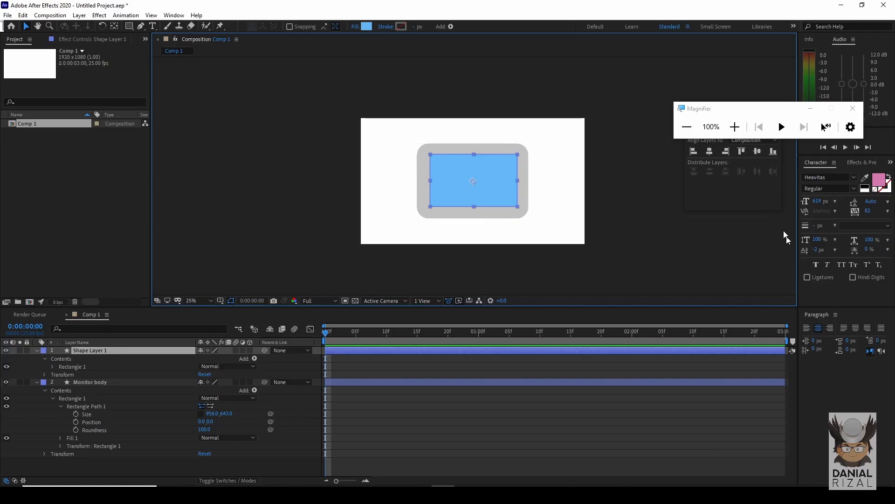
Center the screen rectangle's anchor point in its layer content and align it horizontally and vertically to the center of the composition.
right_click(485, 176)
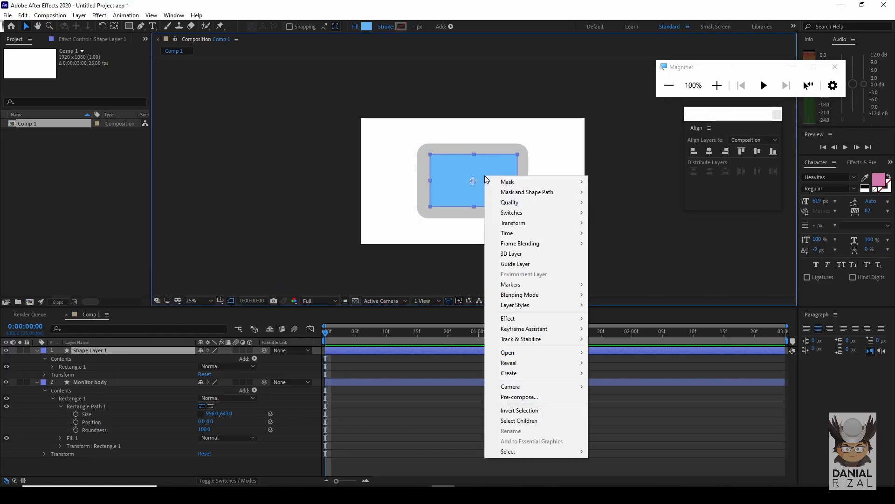
mouse_move(536, 223)
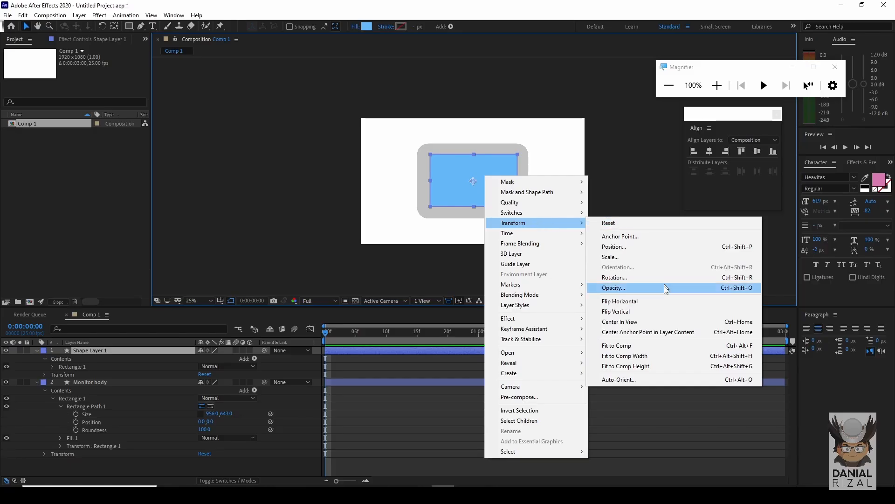
click(660, 332)
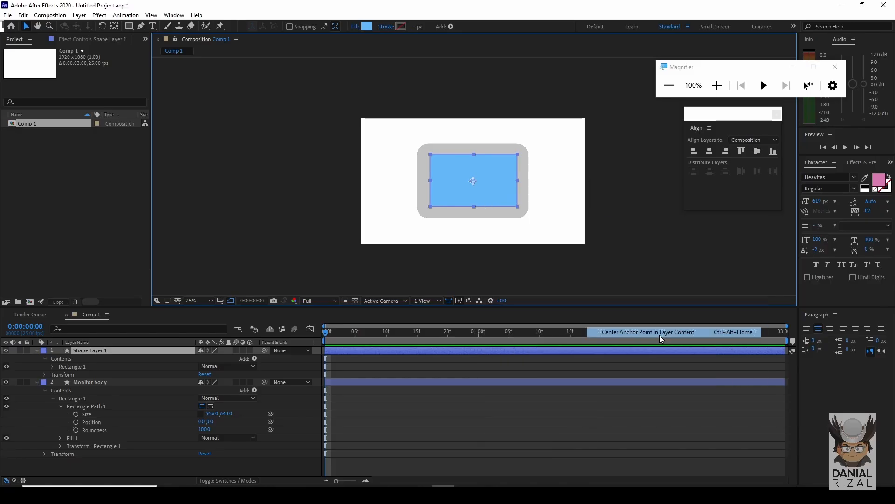
click(712, 152)
click(756, 151)
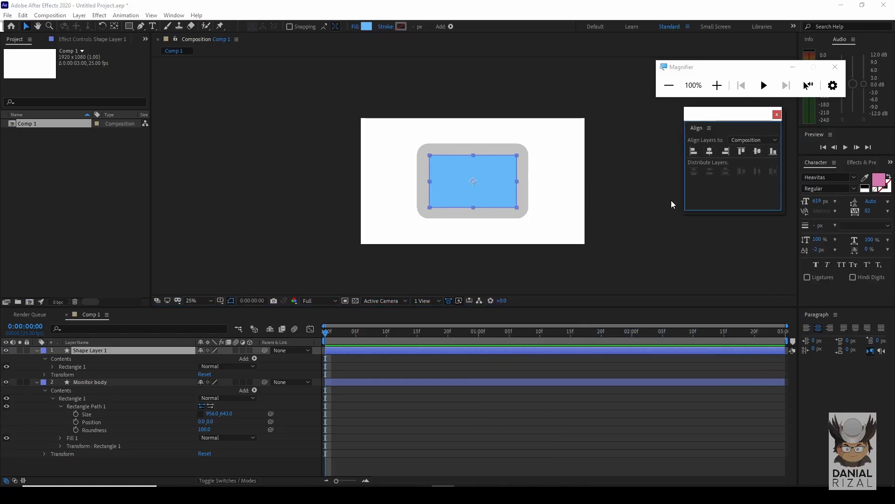
click(632, 220)
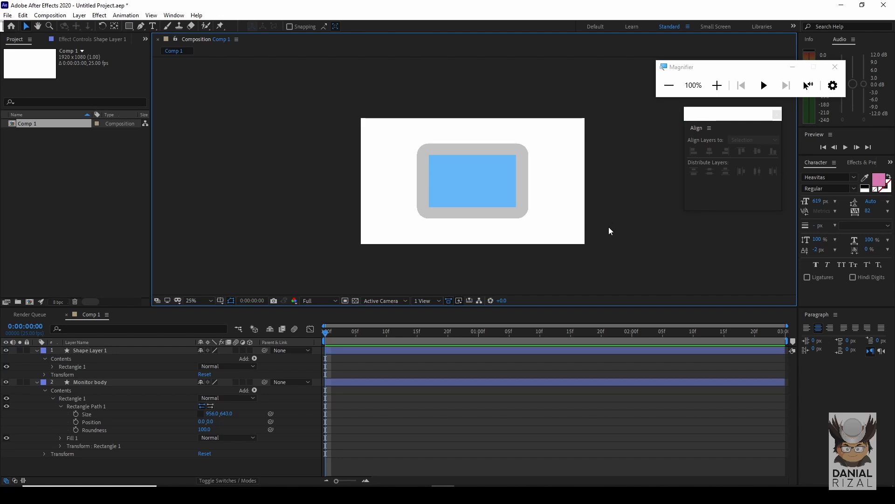
Change the Monitor body's fill to a lighter gray.
drag(609, 227, 623, 215)
click(538, 201)
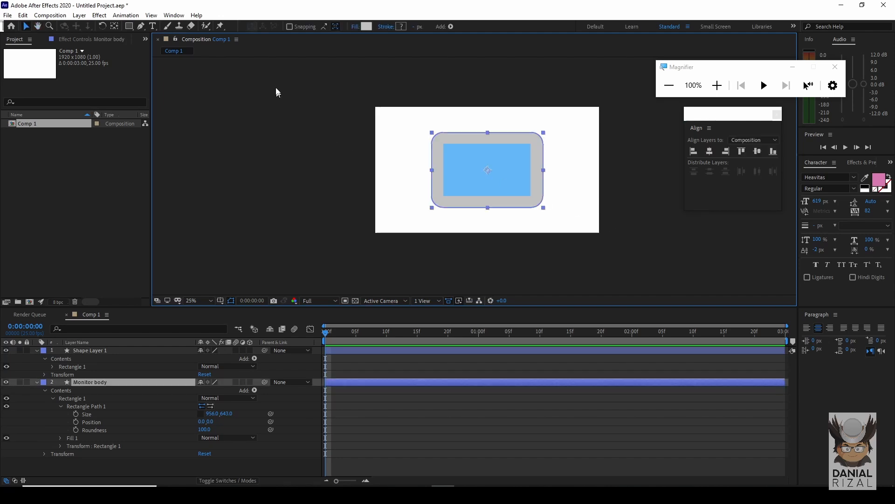
click(367, 26)
drag(131, 157, 126, 158)
click(339, 144)
click(330, 168)
Collapse both existing layers and draw a thin base rectangle of 432 by 46 px below the monitor body.
drag(359, 183, 387, 186)
key(period)
drag(482, 220, 466, 198)
key(v)
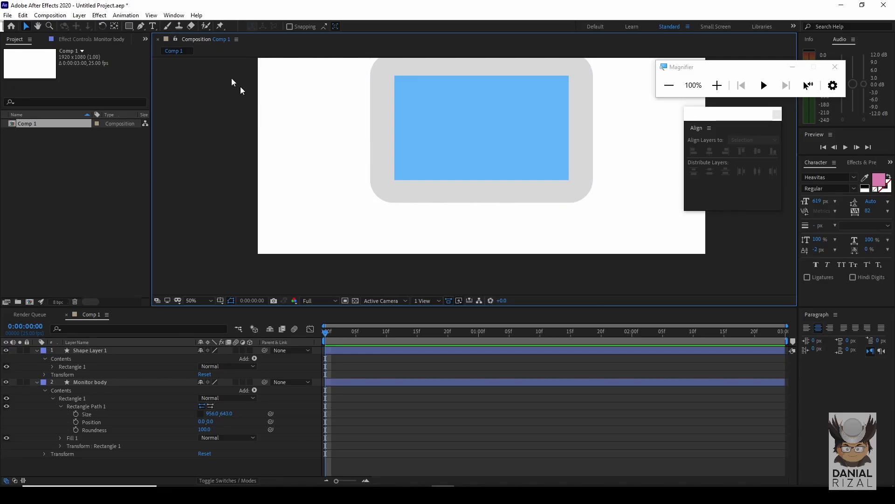
click(37, 350)
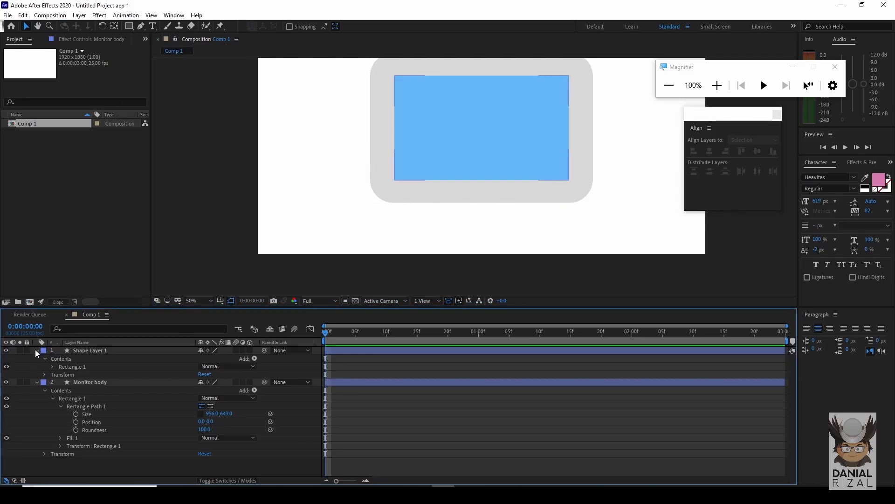
click(37, 358)
click(134, 26)
drag(435, 224, 535, 234)
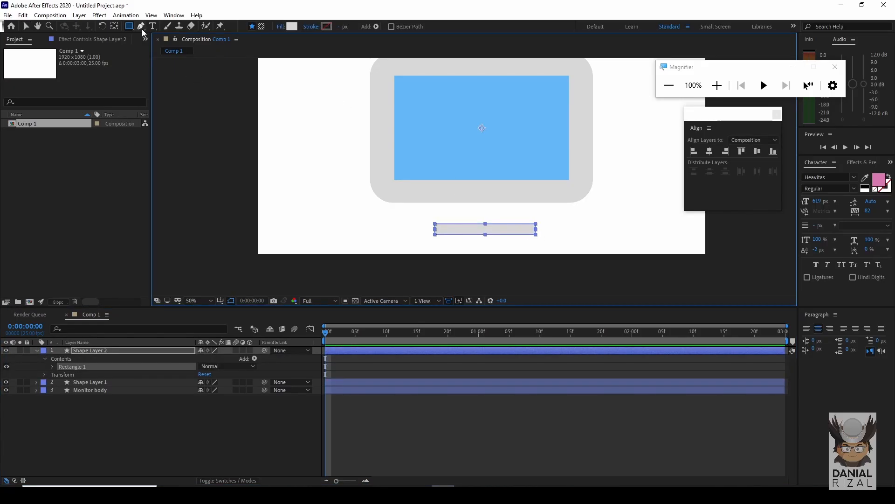
Center the base rectangle's anchor point in its layer content and align it horizontally to the composition.
click(27, 27)
click(527, 274)
click(514, 228)
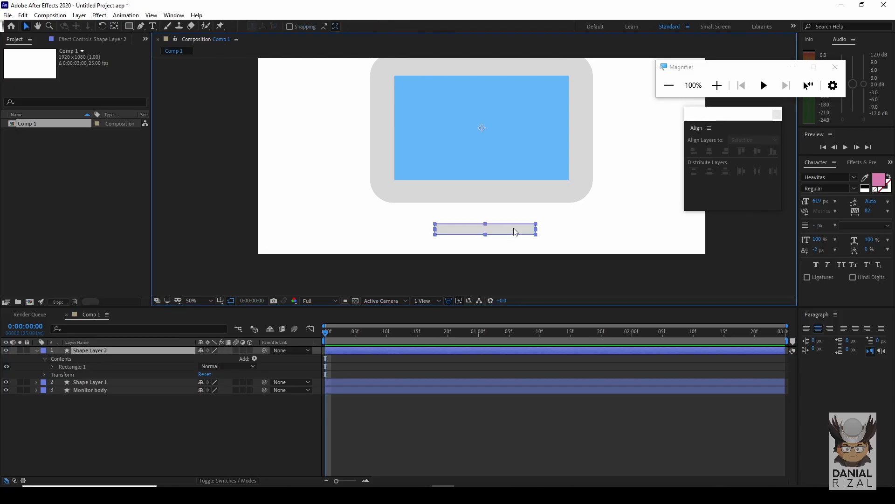
right_click(515, 232)
mouse_move(559, 250)
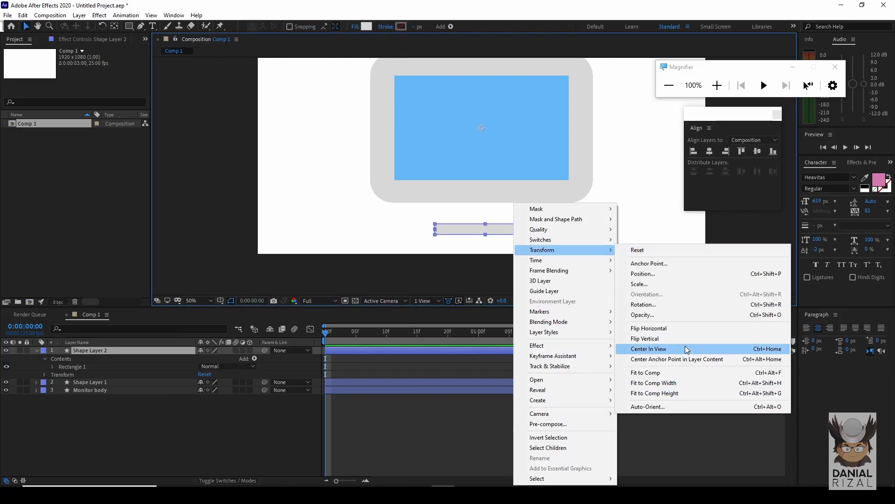
click(684, 361)
click(713, 150)
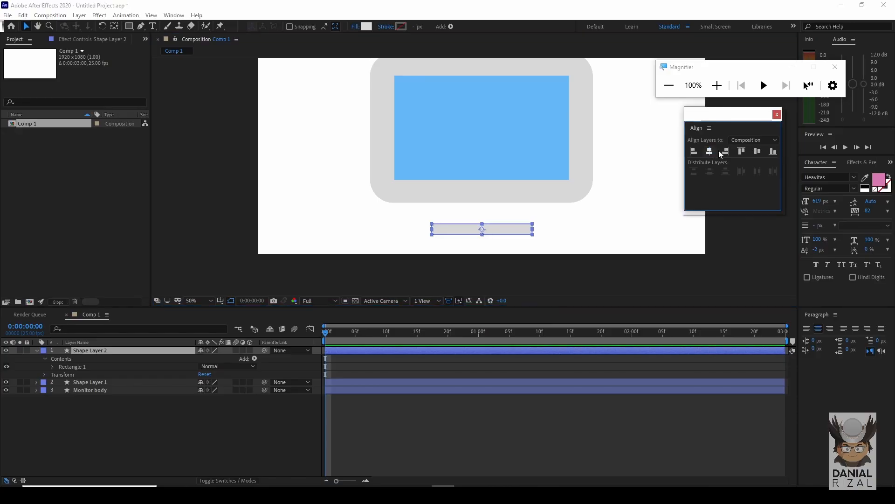
Center the base rectangle vertically in the composition and move it straight down to a spot below the monitor body.
click(758, 152)
drag(496, 125, 500, 235)
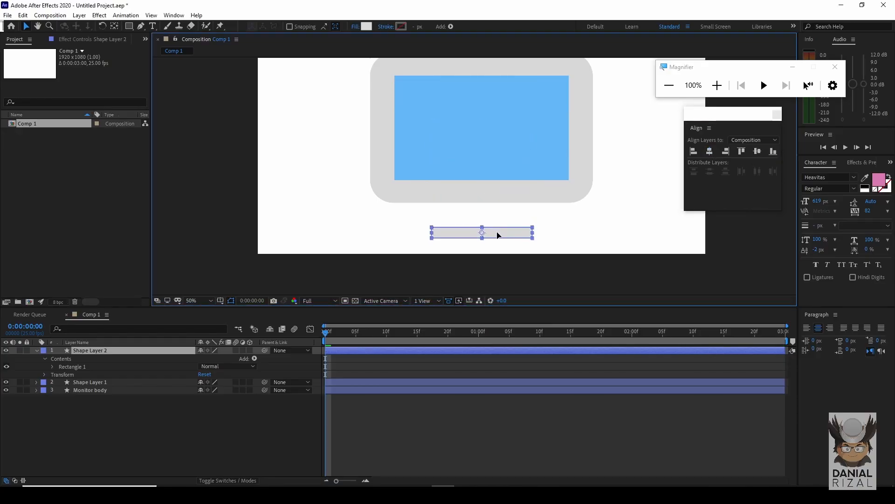
click(577, 211)
click(504, 234)
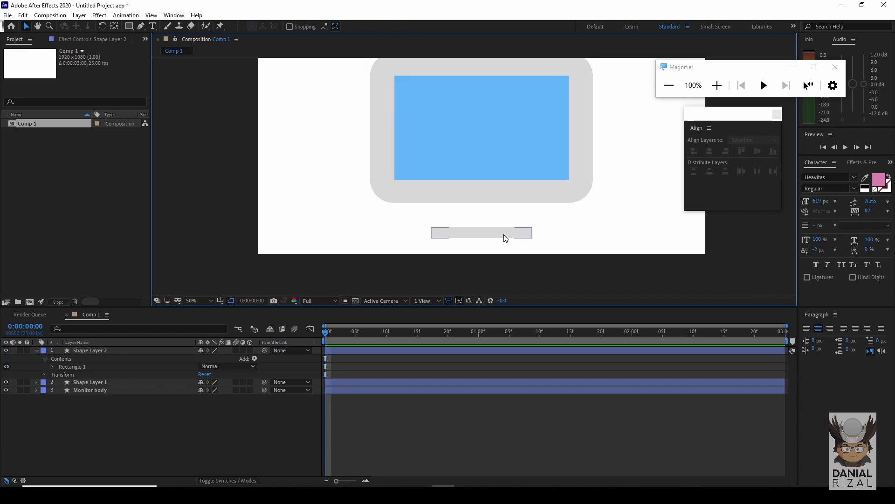
Rename the thin lower bar's layer to Base and the blue rectangle's layer to Screen.
click(91, 351)
key(Return)
text(Base)
key(Return)
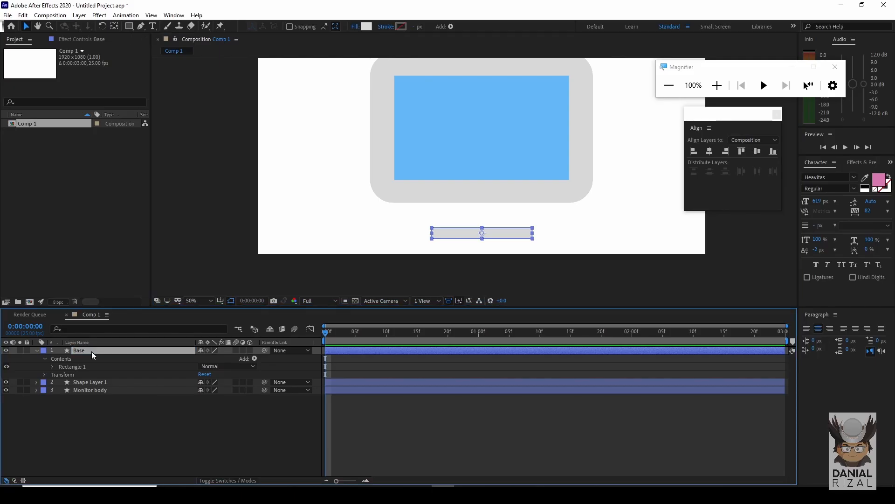
click(90, 381)
key(Return)
text(Screen)
key(Return)
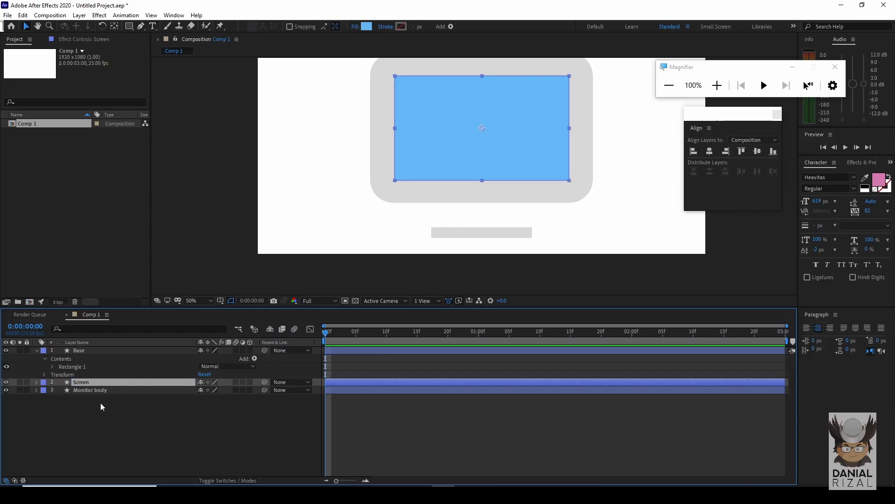
click(100, 402)
Expand the Base layer's rectangle path and set its Roundness to 231.
click(109, 350)
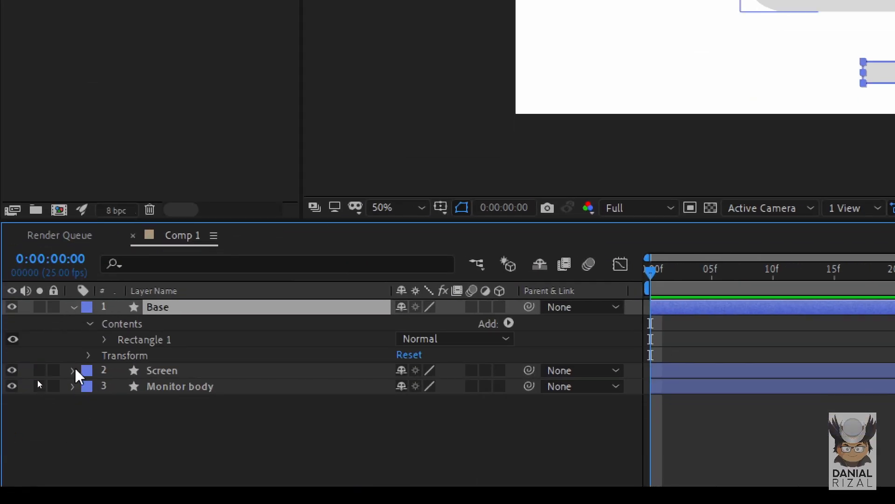
click(104, 339)
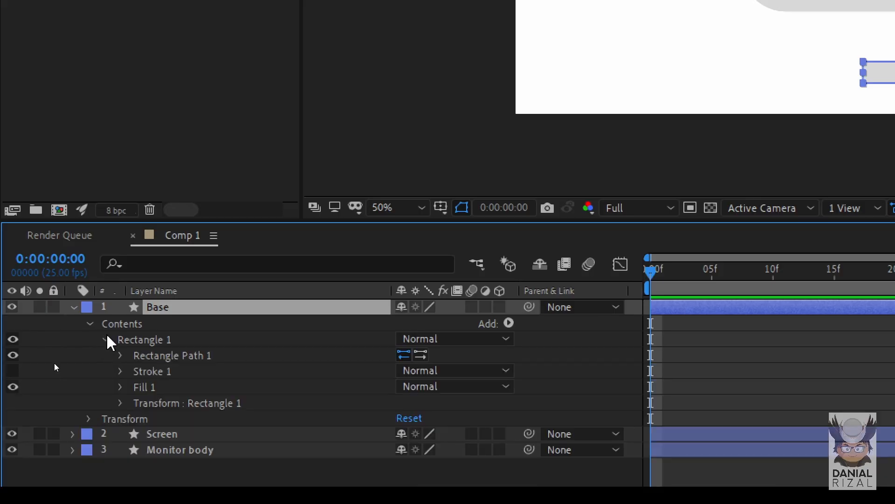
click(121, 355)
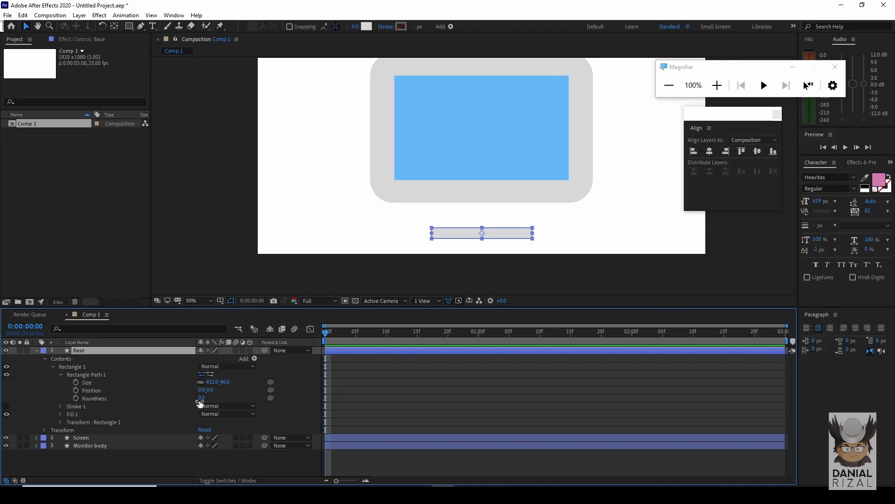
drag(200, 400, 298, 389)
click(445, 269)
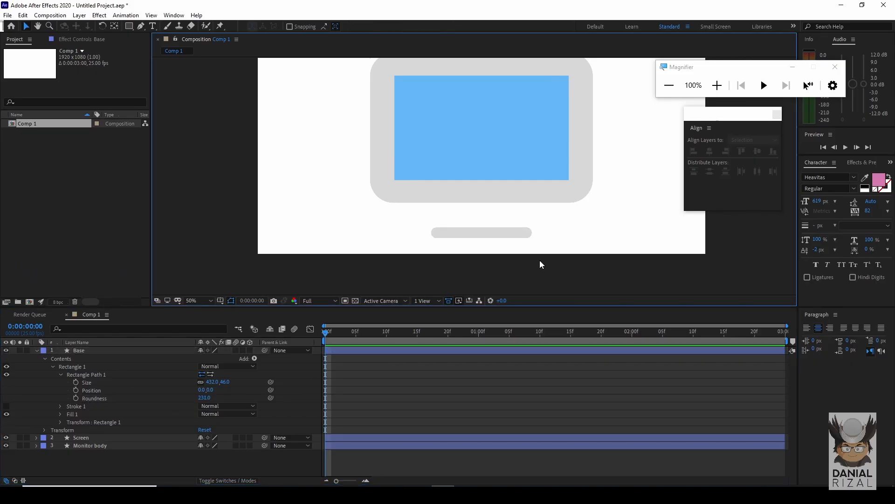
Draw a near-square neck rectangle connecting the lower edge of the monitor body to the rounded base.
click(471, 240)
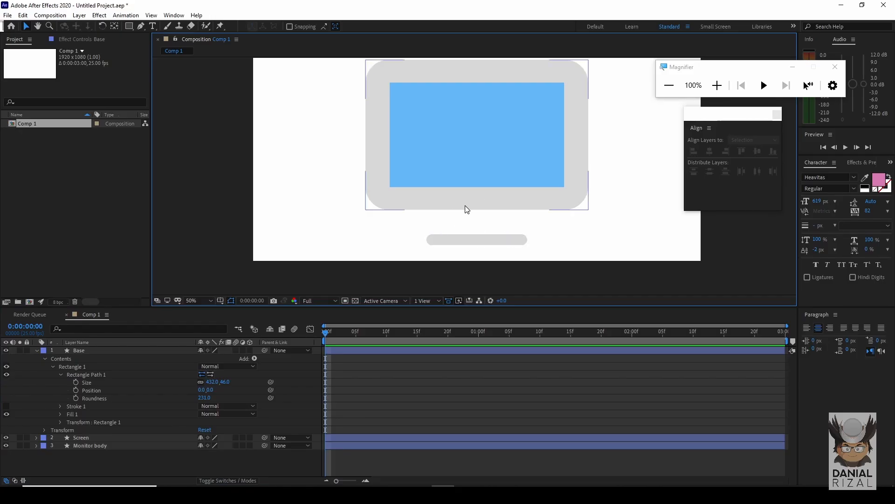
drag(485, 202, 485, 172)
click(129, 27)
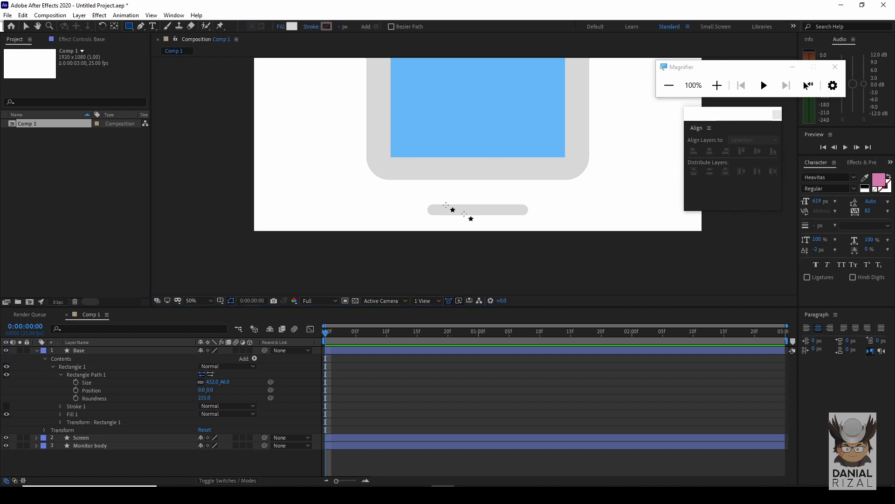
drag(456, 167, 507, 210)
click(26, 27)
click(325, 205)
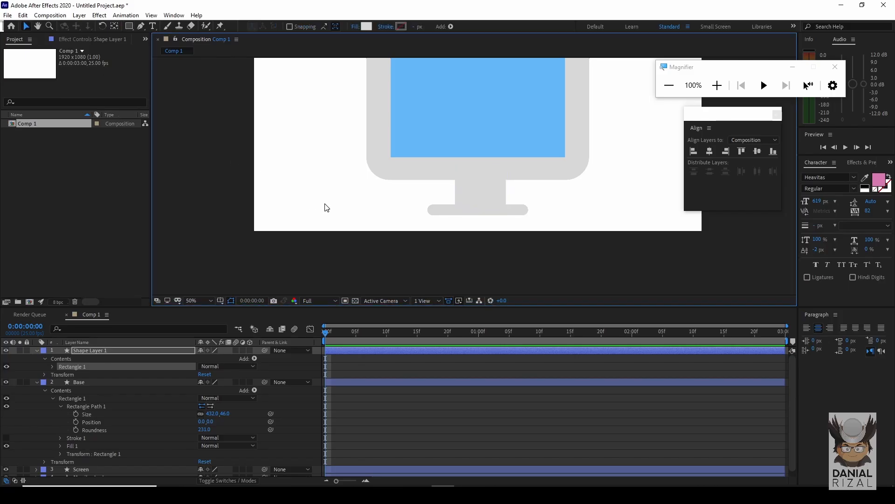
Center the neck rectangle's anchor point in its layer content and align it horizontally to the composition.
click(465, 189)
right_click(468, 191)
mouse_move(526, 237)
click(674, 347)
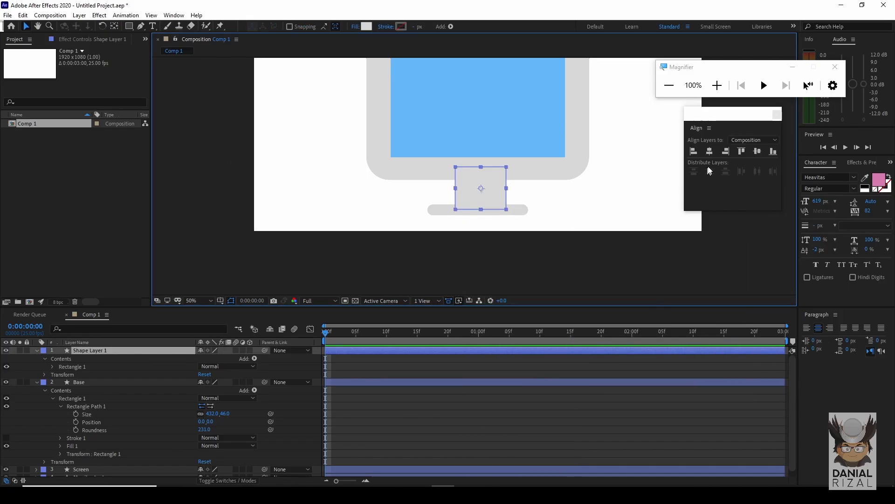
click(713, 150)
click(586, 262)
Select all the monitor's layers and nudge them upward together in the composition.
drag(576, 222, 575, 260)
scroll(573, 229, down, 2)
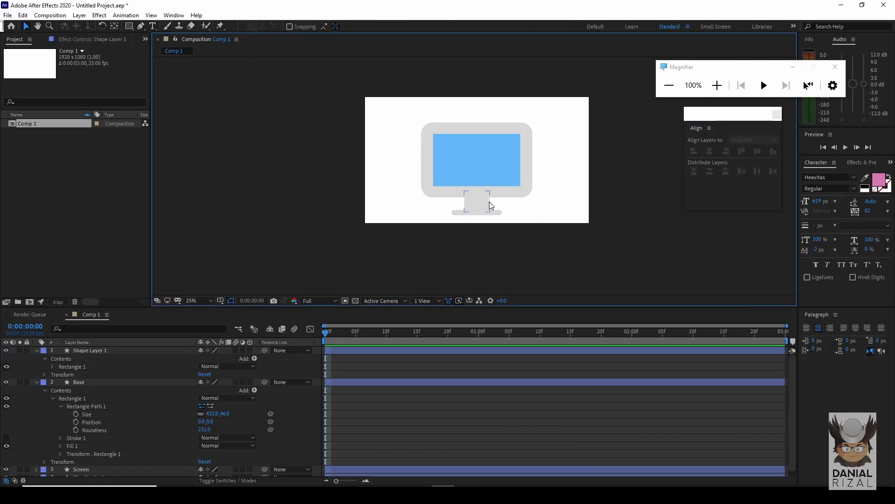
drag(361, 115, 549, 216)
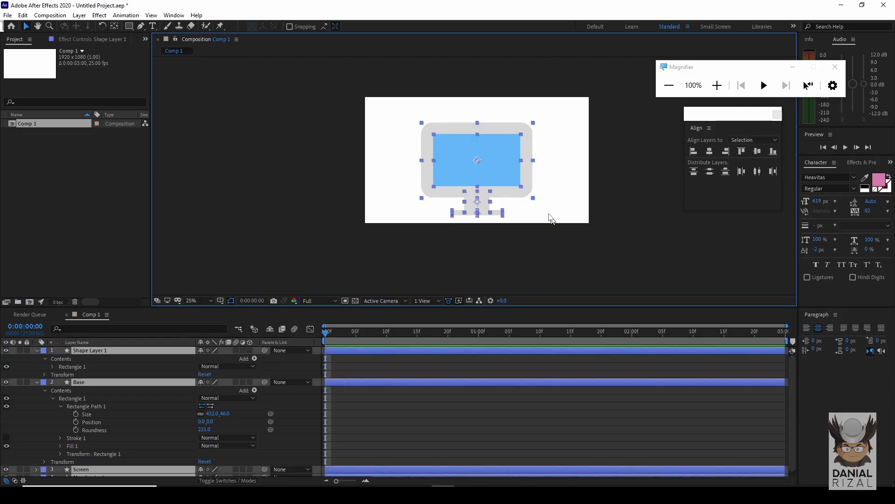
key(shift+Up)
key(shift+Up)
key(shift+Up)
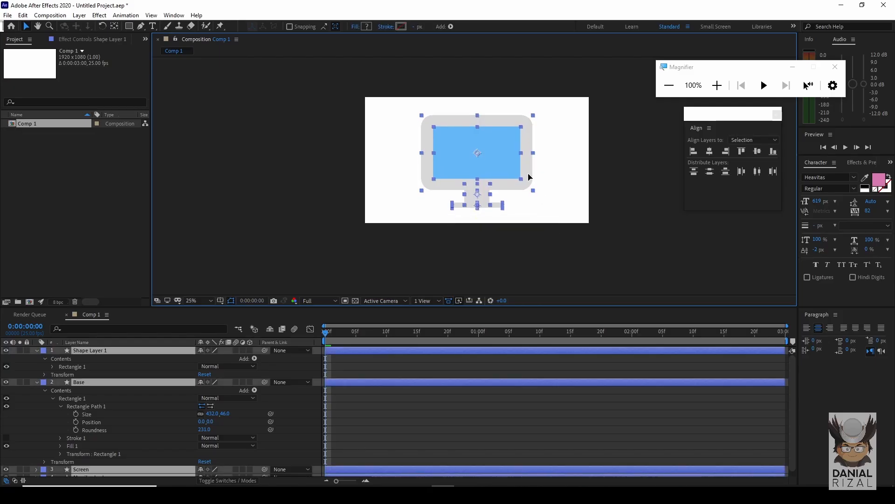
click(524, 215)
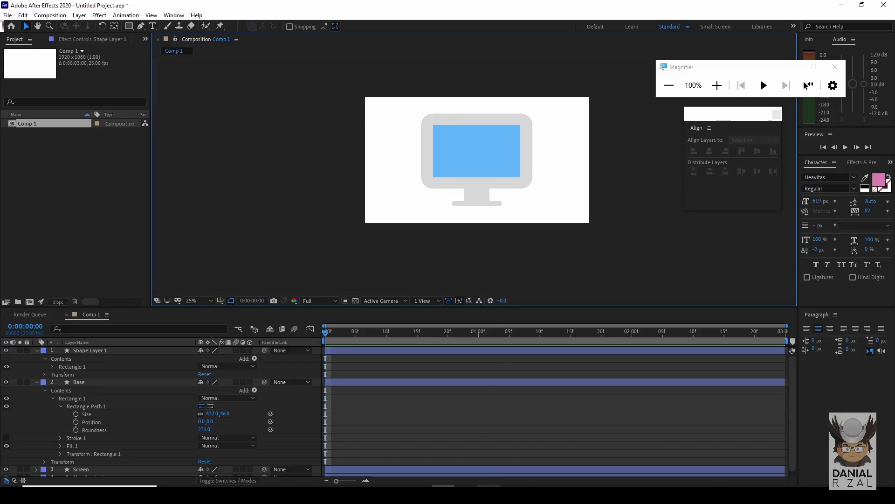
Examine the shape of the stand's neck in the reference image and minimize the image.
click(489, 432)
scroll(457, 264, up, 4)
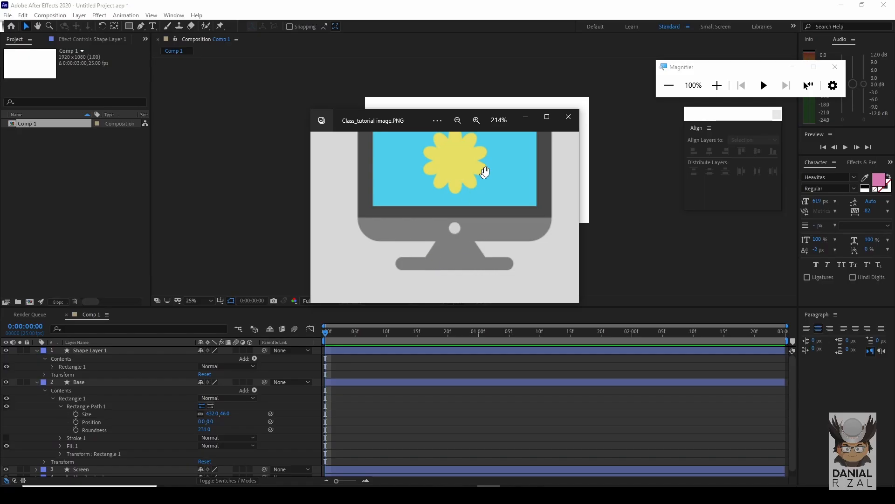
click(526, 117)
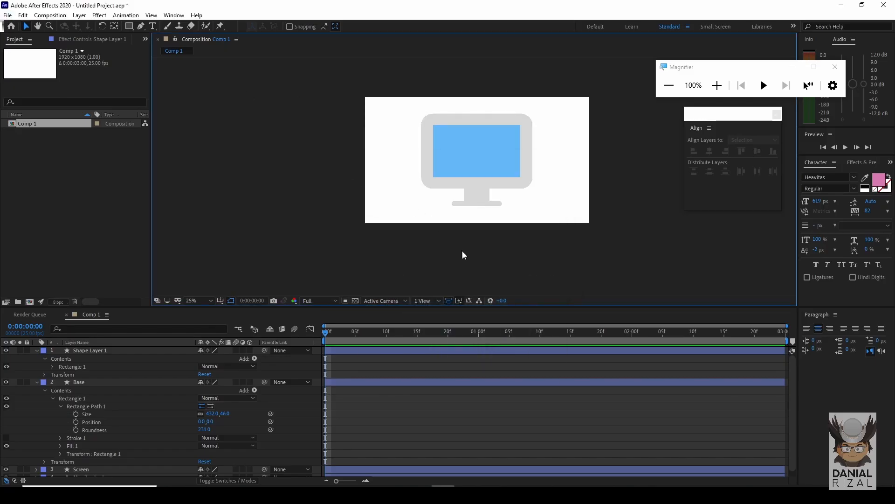
Try to reshape the neck rectangle by pulling its upper corner handle.
key(period)
drag(466, 256, 448, 222)
click(456, 188)
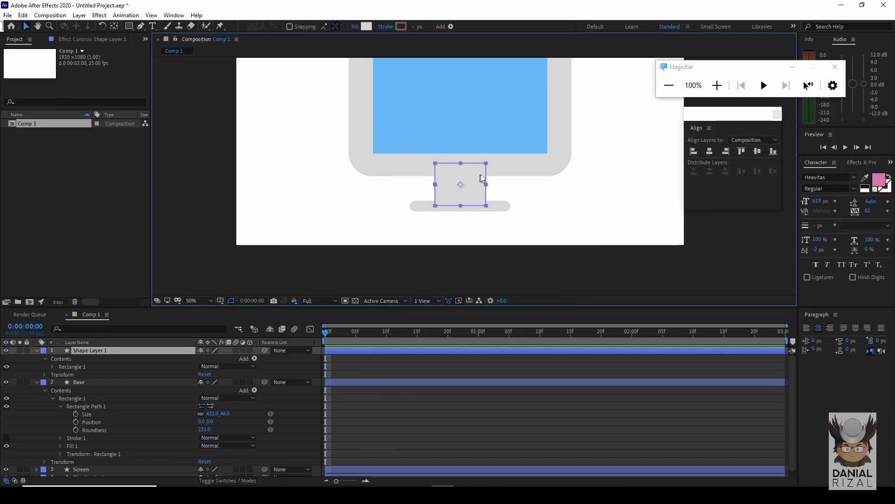
drag(486, 163, 487, 164)
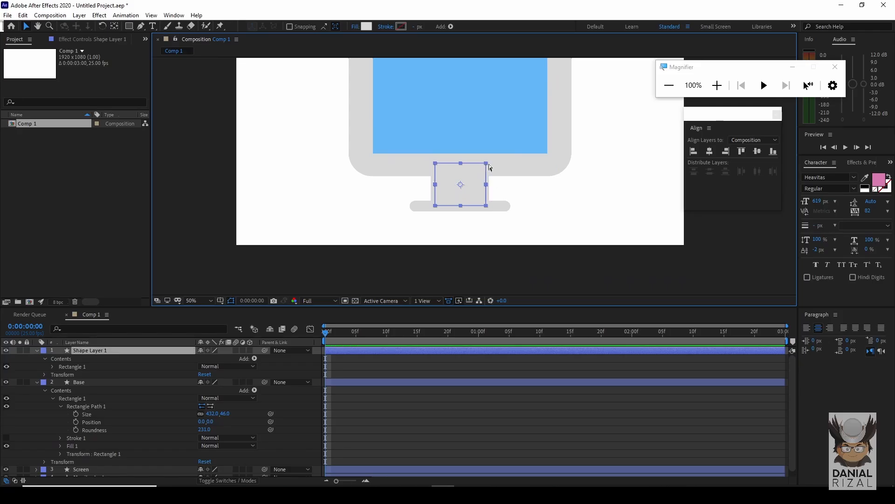
click(472, 258)
Convert the neck's rectangle path to a Bezier path and expand the converted path's properties.
click(479, 189)
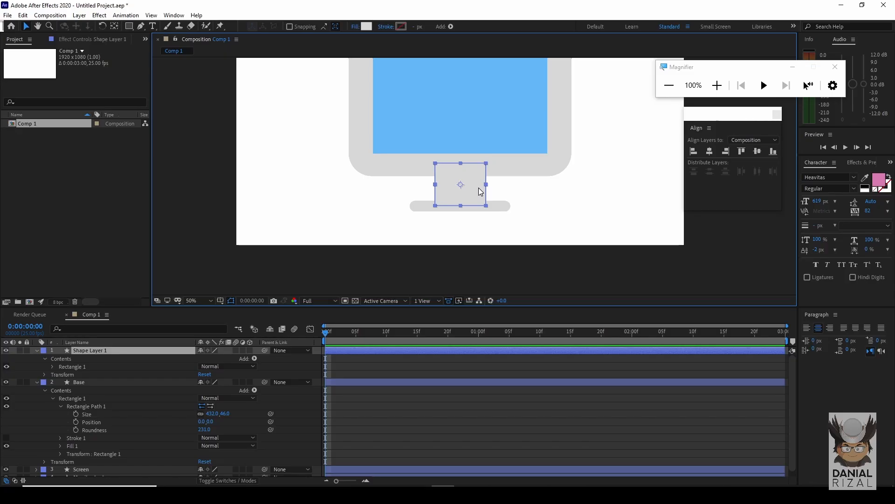
click(374, 261)
click(462, 184)
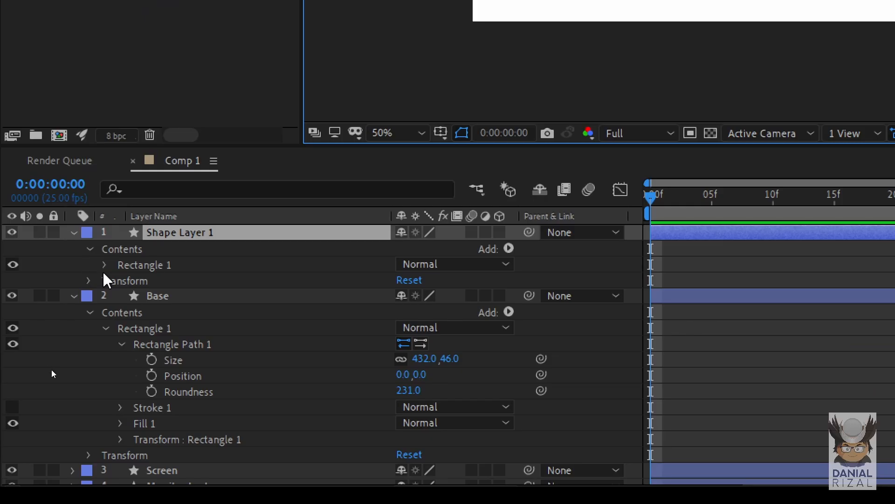
click(104, 264)
click(179, 280)
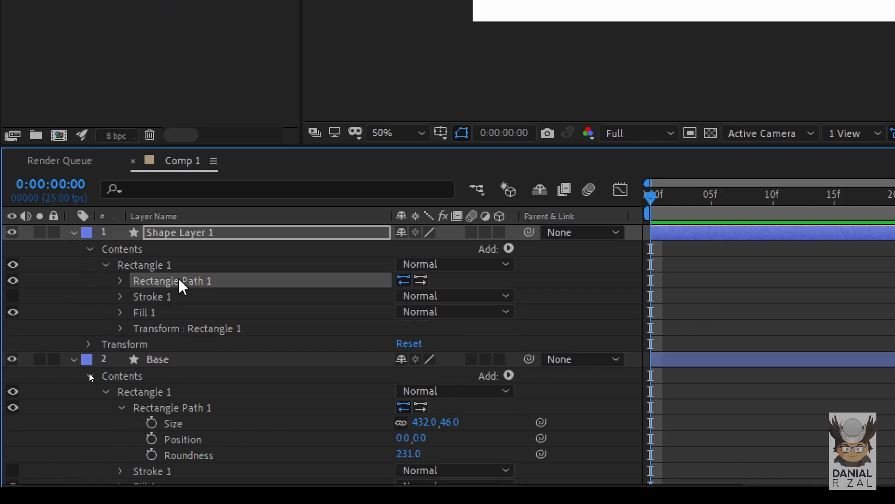
click(118, 281)
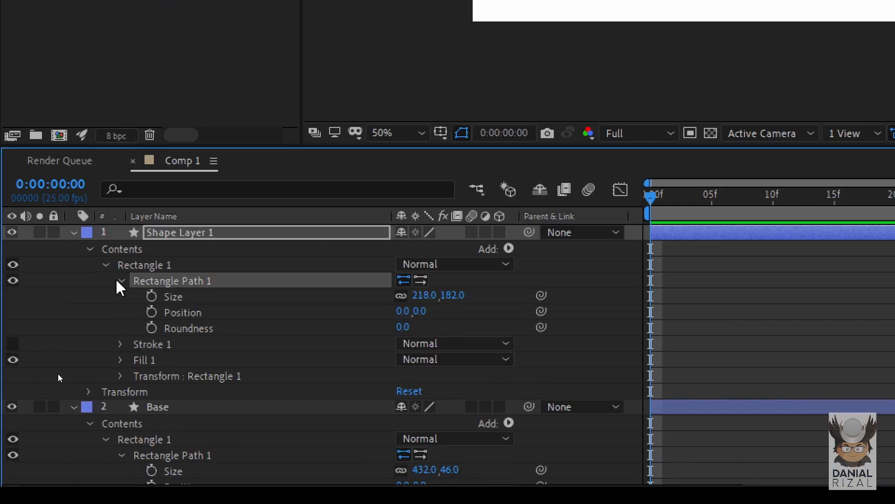
right_click(182, 285)
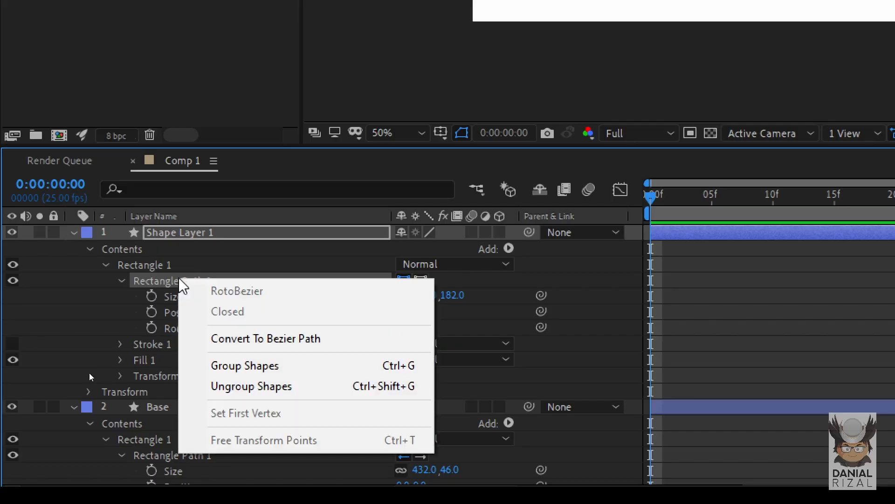
click(293, 341)
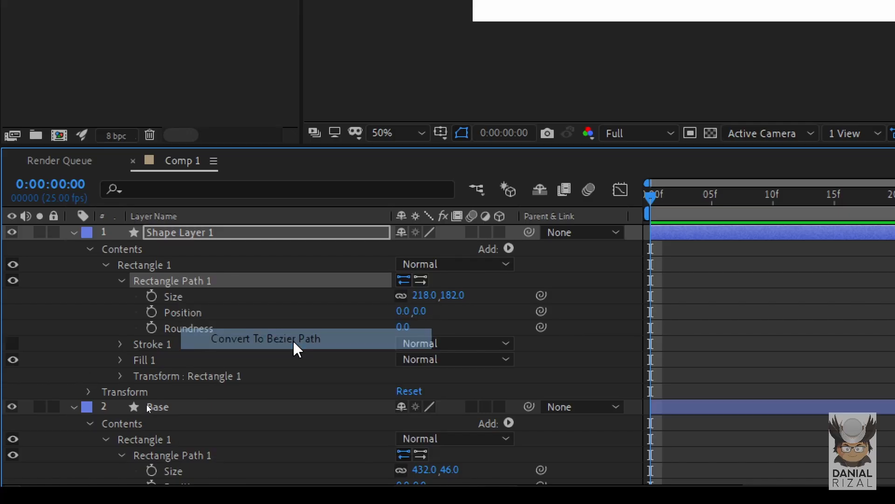
click(148, 279)
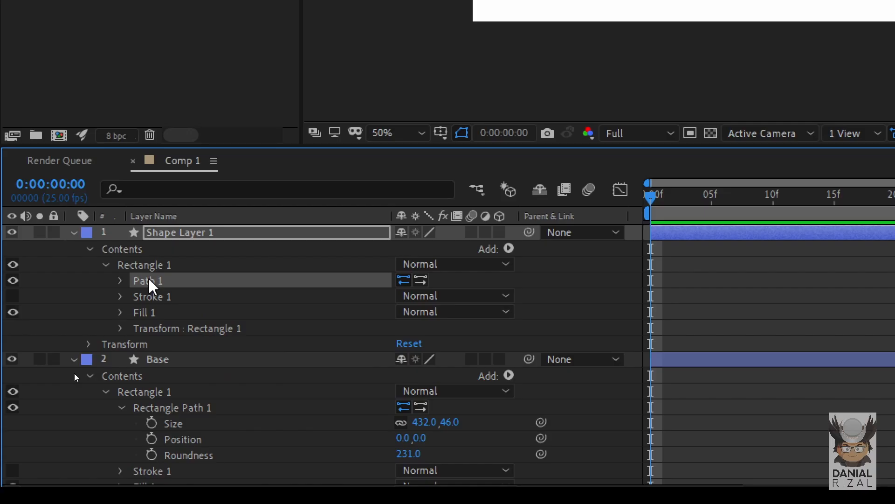
click(120, 280)
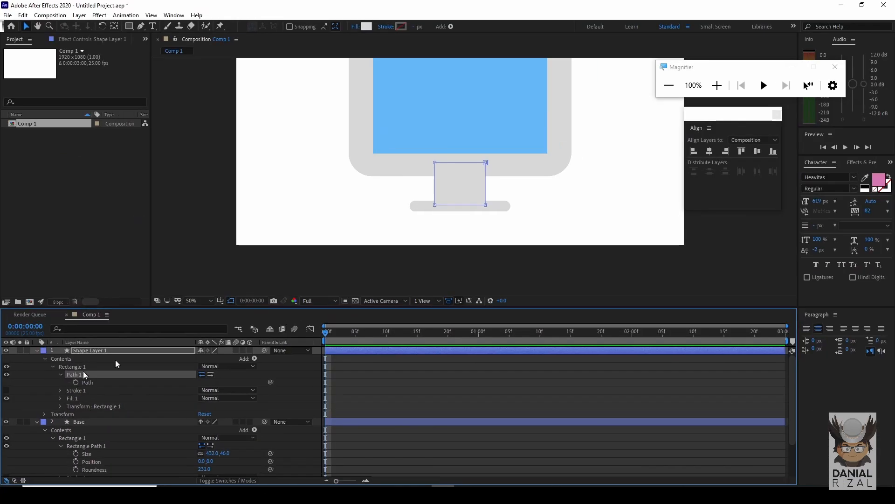
scroll(424, 246, up, 1)
click(425, 193)
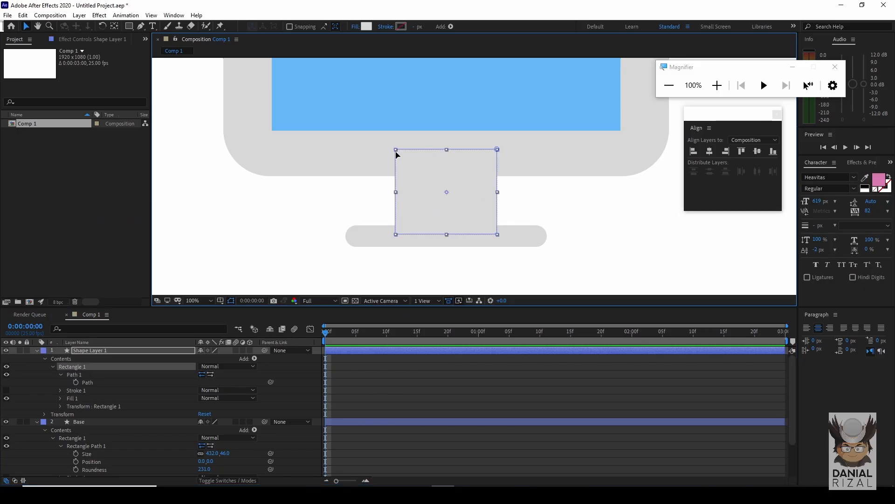
click(89, 376)
drag(396, 149, 377, 153)
key(ctrl+z)
click(495, 149)
key(ctrl+z)
click(395, 149)
Taper the neck by moving its two upper path points inward, and raise its lower edge slightly.
click(93, 376)
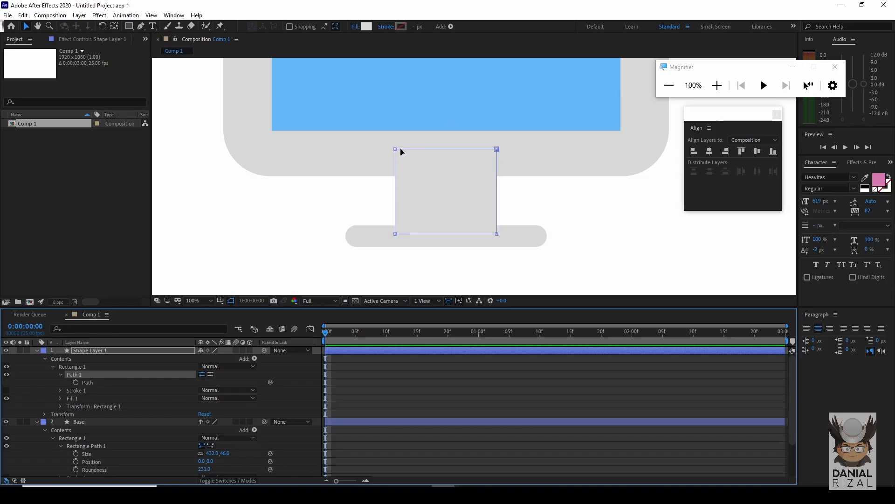
drag(400, 152, 428, 150)
drag(497, 149, 471, 149)
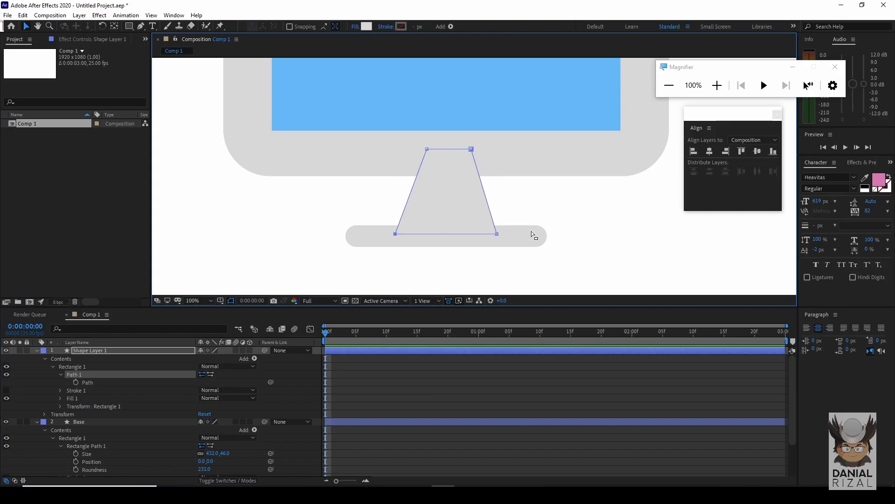
drag(496, 234, 496, 228)
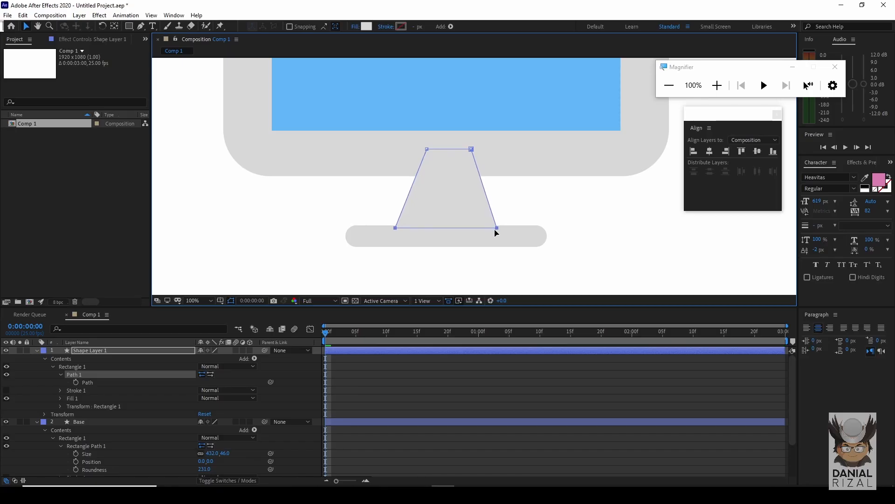
click(507, 241)
Widen the foot of the neck by moving its two lower path points outward along the base, then deselect it.
click(84, 373)
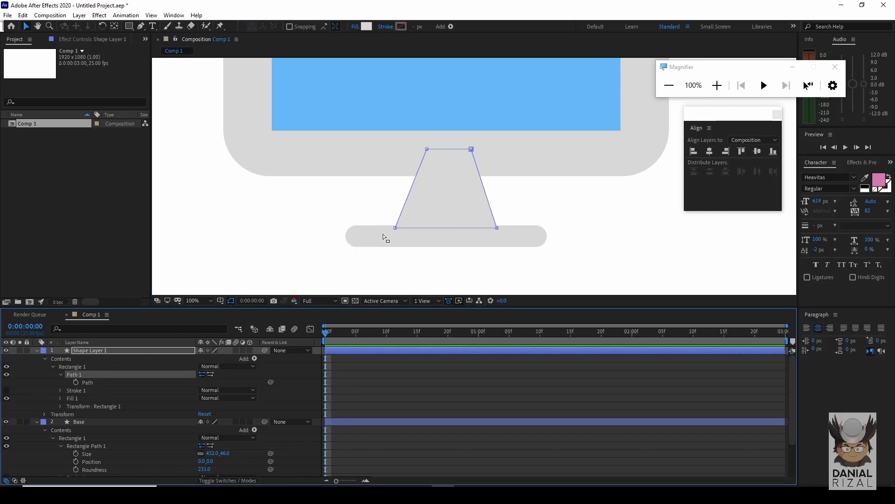
drag(394, 228, 392, 230)
drag(498, 231, 511, 230)
click(572, 204)
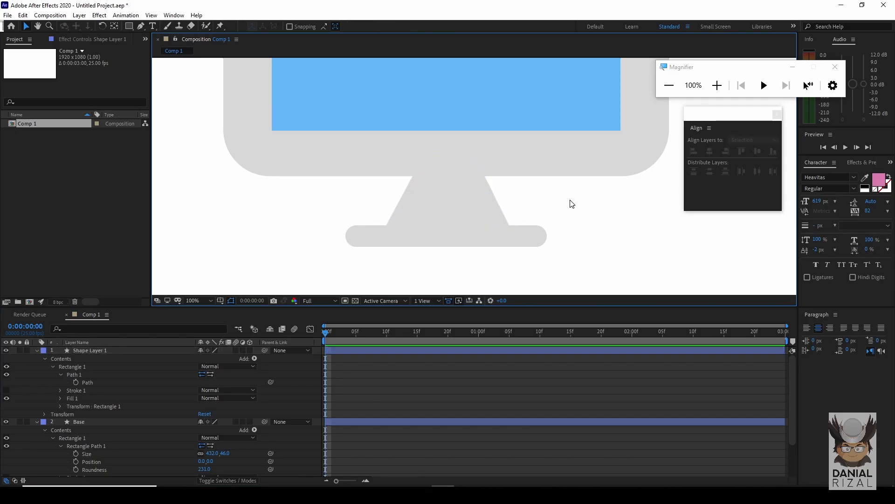
Enlarge the blue screen rectangle proportionally to a size of 846.0 by 506.7.
scroll(572, 203, down, 4)
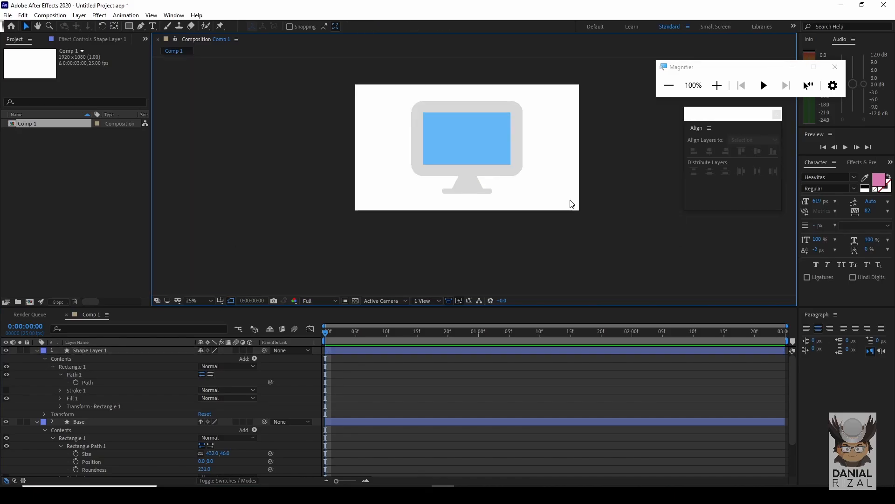
key(period)
key(period)
click(497, 178)
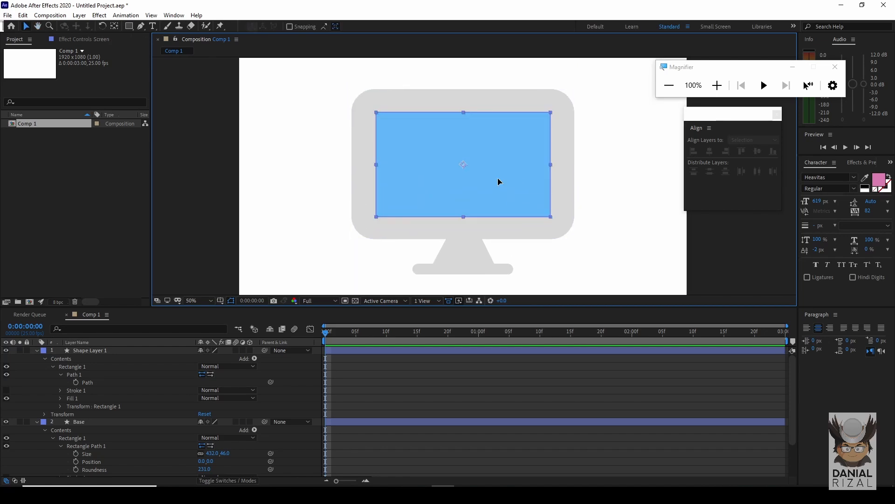
scroll(84, 401, down, 2)
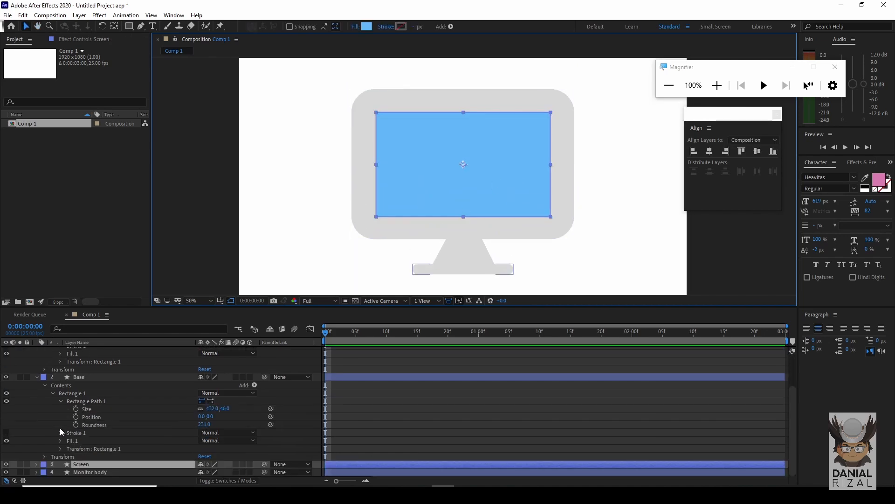
click(38, 464)
click(49, 460)
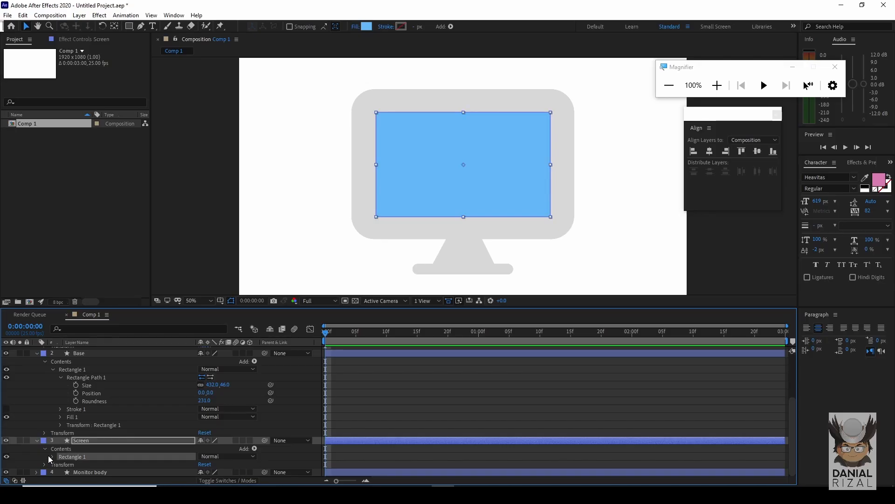
click(51, 457)
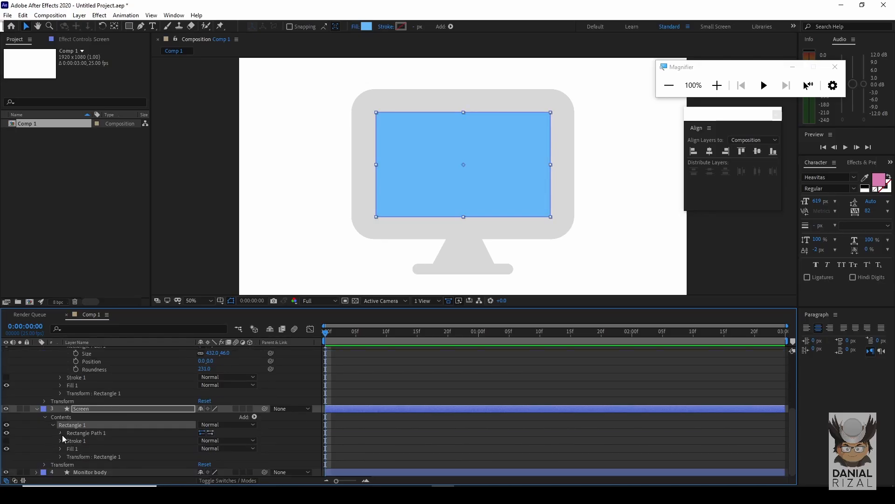
drag(218, 439, 251, 437)
click(430, 188)
scroll(430, 189, down, 1)
click(656, 203)
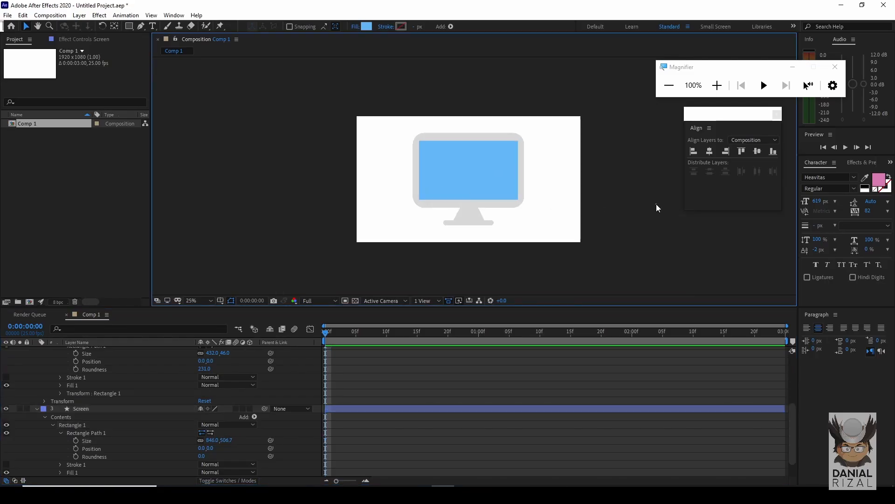
Collapse the expanded properties of the neck, Base and Screen layers in the timeline.
scroll(625, 218, up, 1)
scroll(513, 198, up, 2)
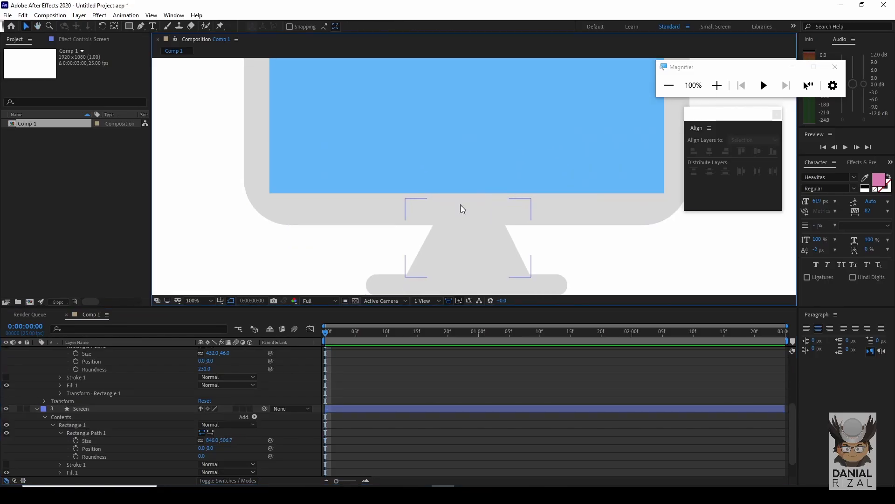
scroll(42, 403, up, 5)
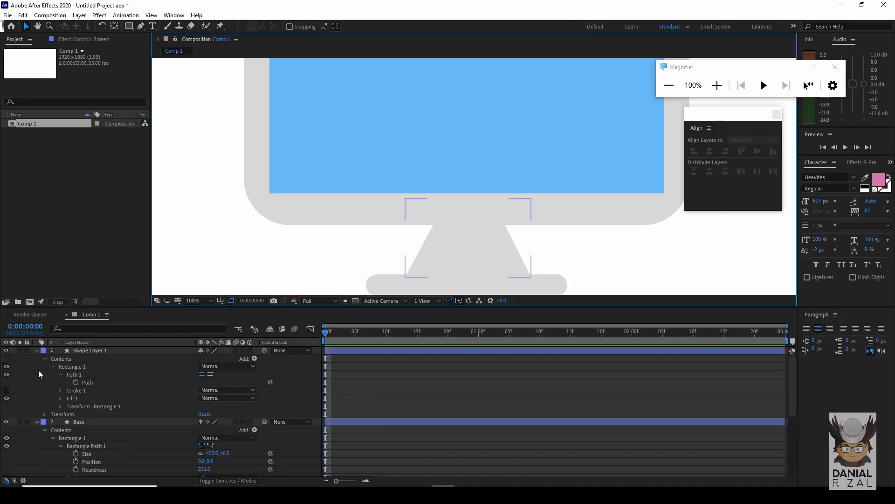
click(37, 351)
click(36, 358)
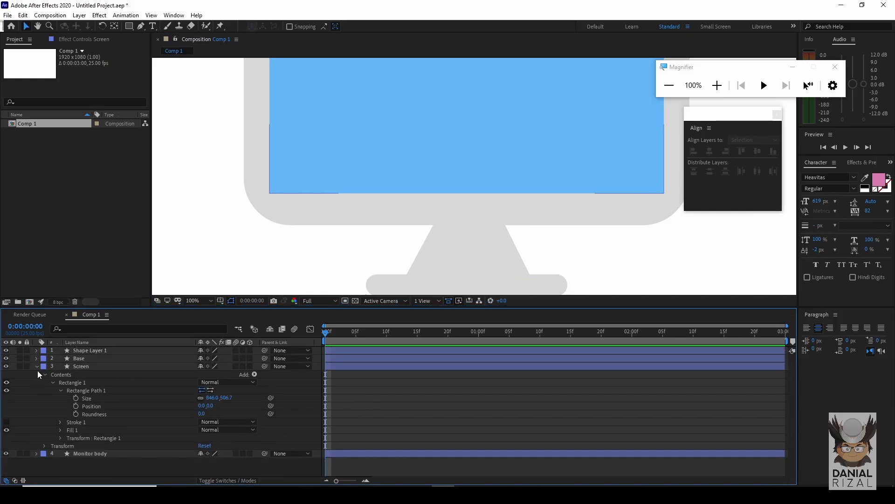
click(37, 367)
click(182, 81)
Draw a small circle with the Ellipse tool on the bezel below the screen and fill it with near-white.
drag(127, 28, 168, 47)
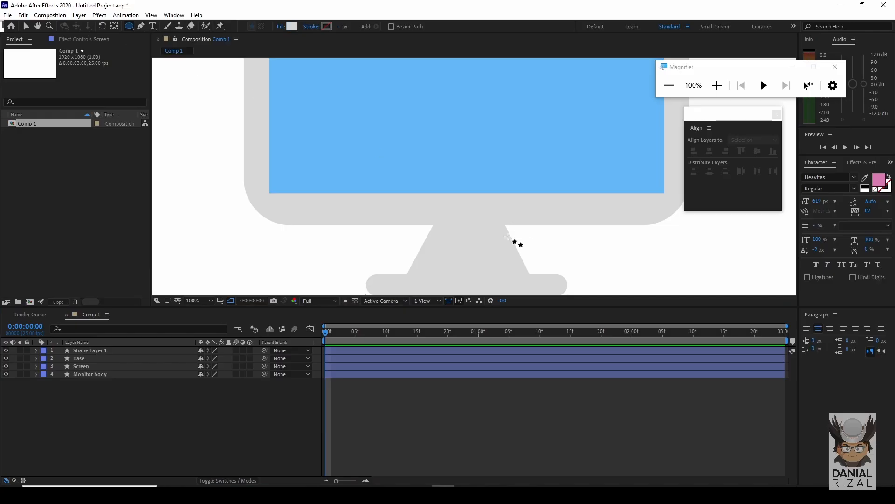
drag(456, 201, 475, 219)
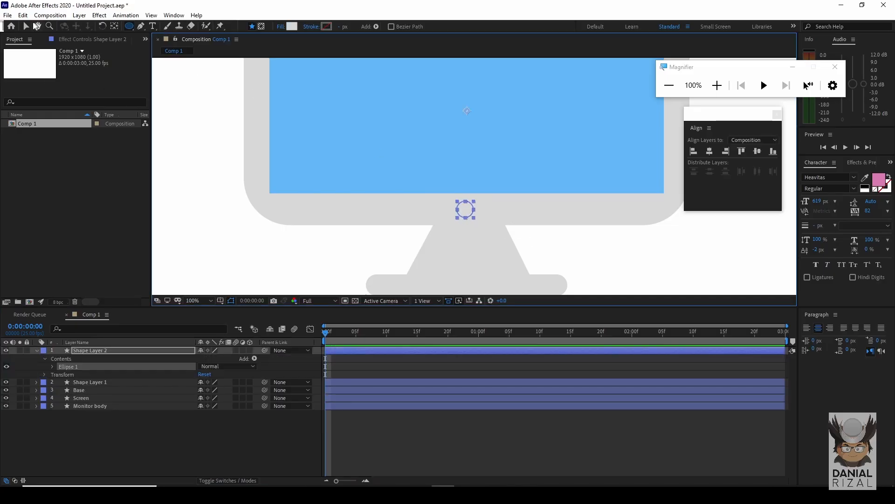
click(26, 26)
click(367, 26)
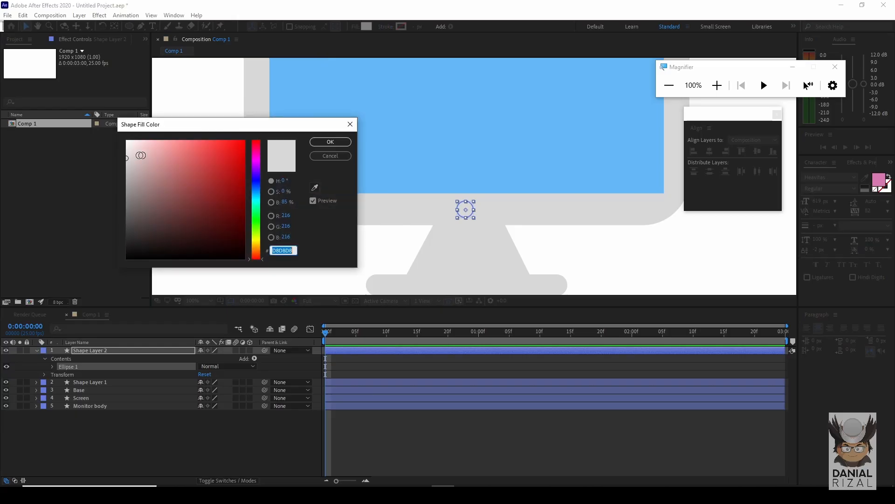
click(330, 142)
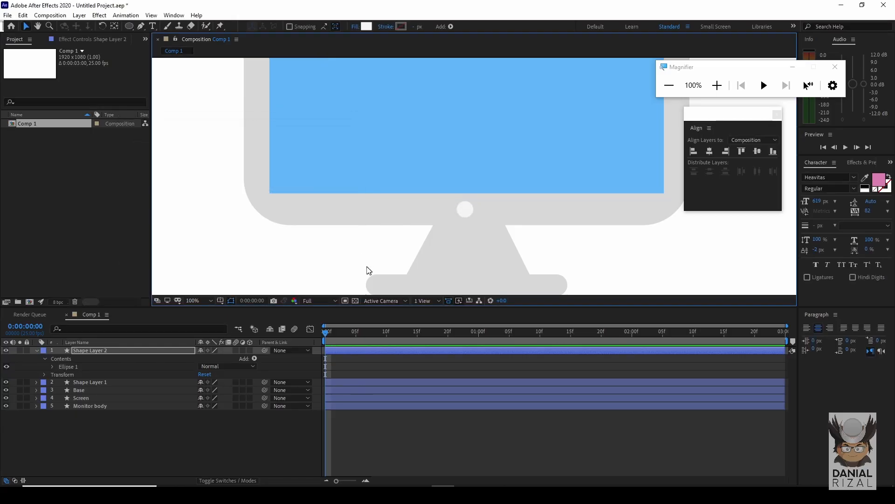
Center the circle's anchor point in its layer content and align the circle horizontally to the composition.
right_click(471, 211)
mouse_move(500, 250)
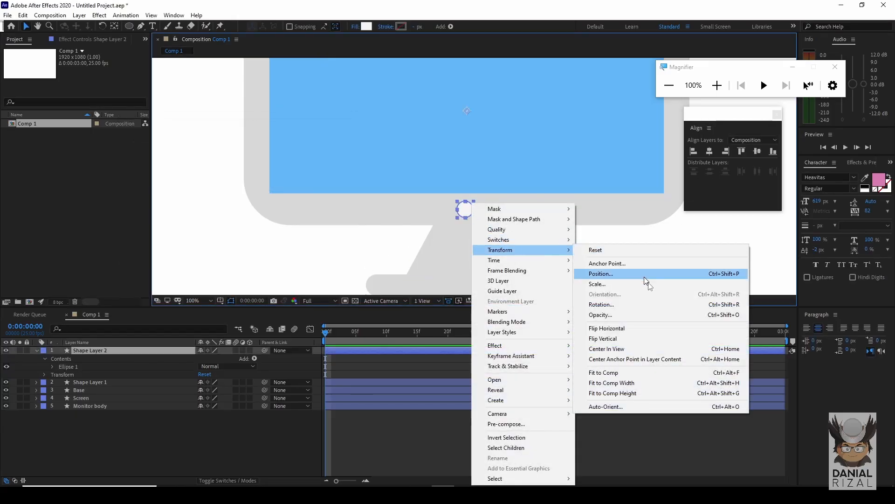
click(644, 360)
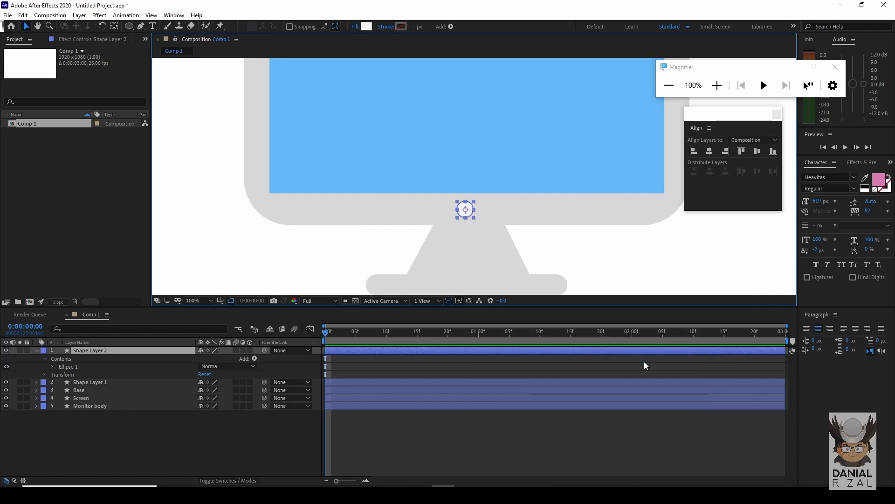
click(709, 152)
click(588, 246)
scroll(586, 245, down, 1)
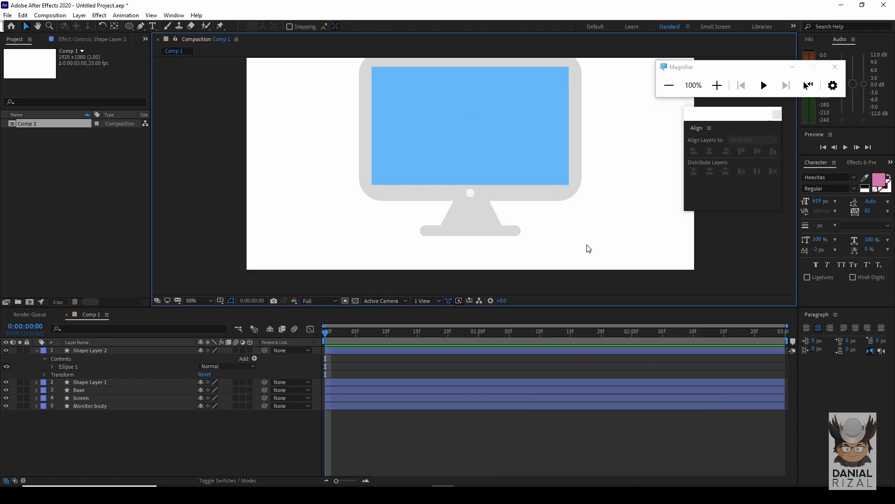
Rename the neck's layer, Shape Layer 1, as Stand.
click(112, 381)
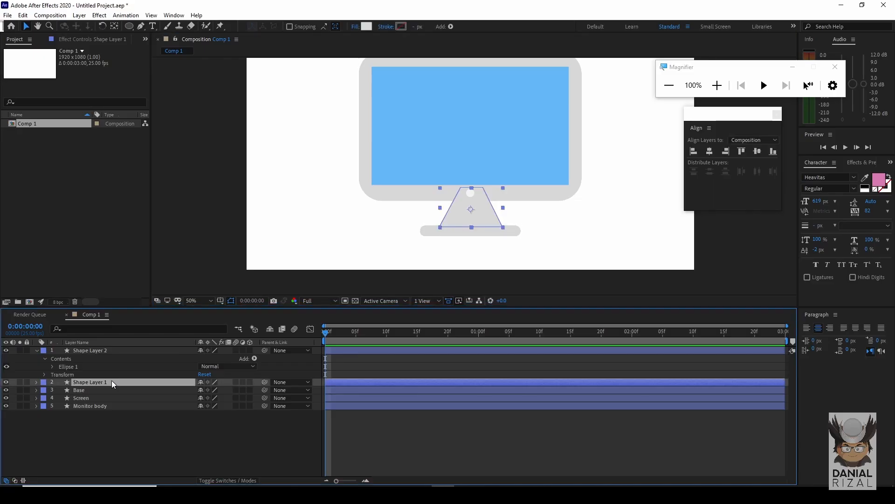
key(Return)
text(S)
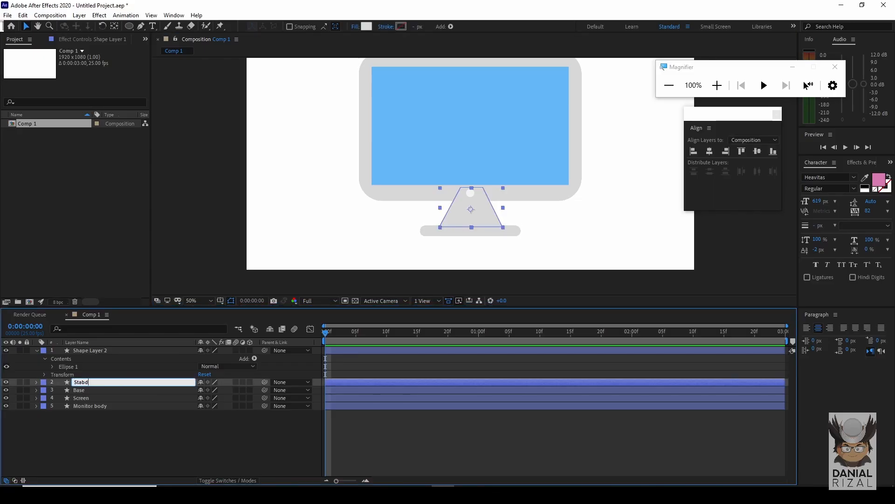
text(tand)
key(Return)
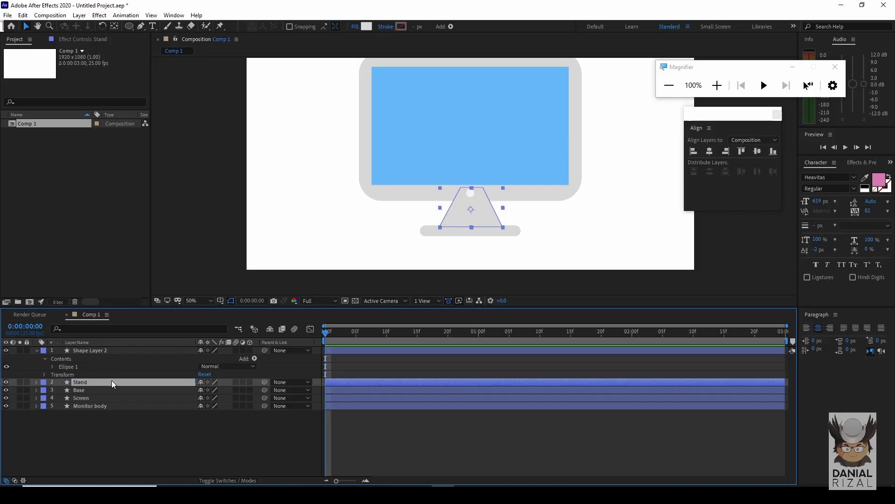
Rename the circle's layer, Shape Layer 2, as Button.
click(97, 349)
key(Return)
text(Bu)
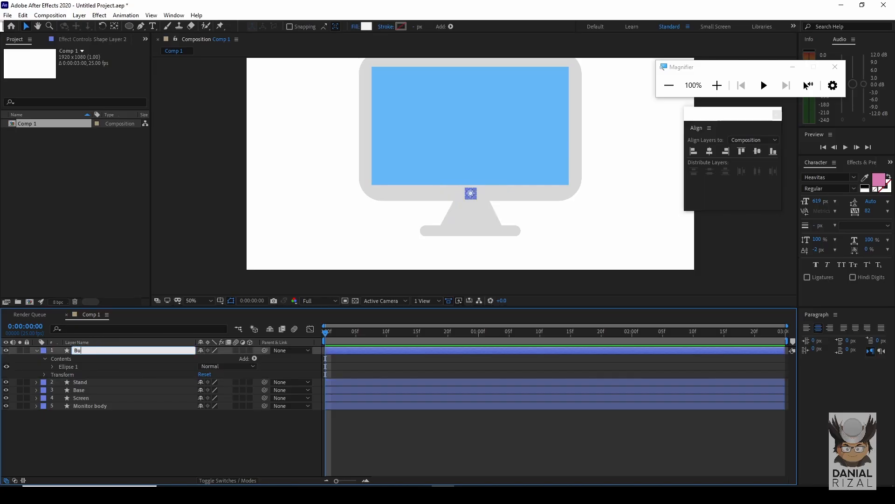
text(tton)
key(Return)
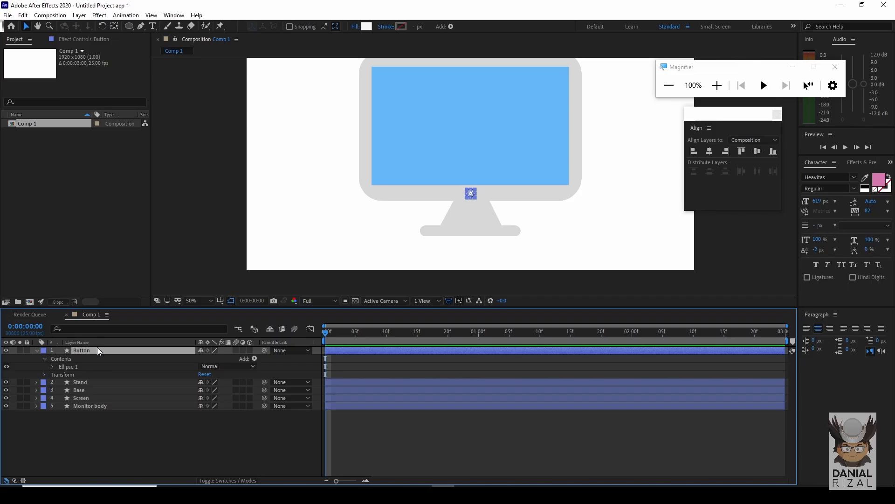
Dismiss the reference image and duplicate the Monitor body layer, leaving the copy selected.
click(255, 237)
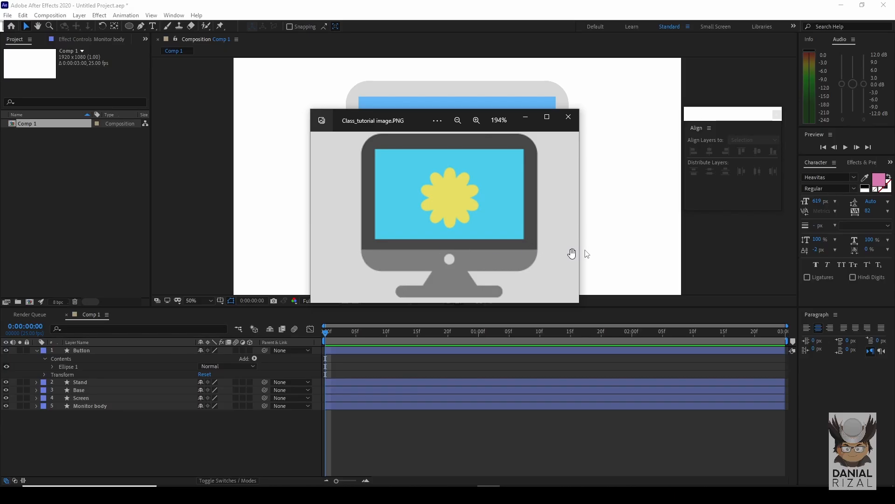
click(521, 115)
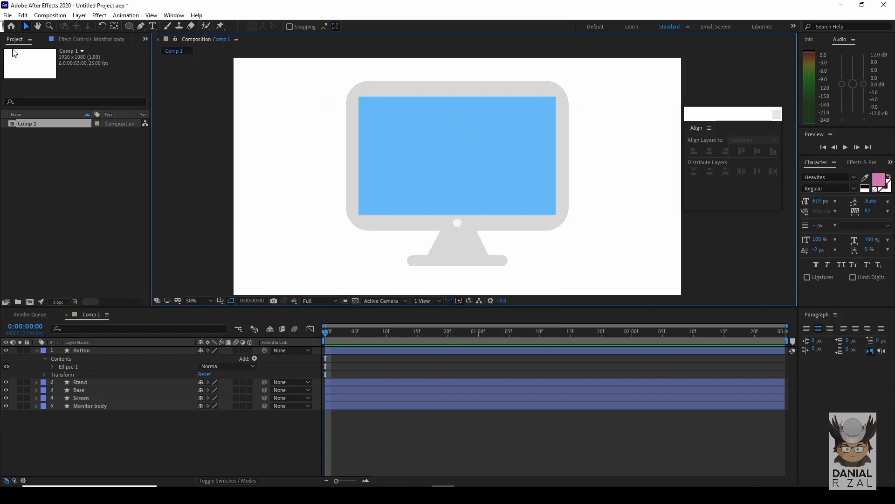
click(353, 169)
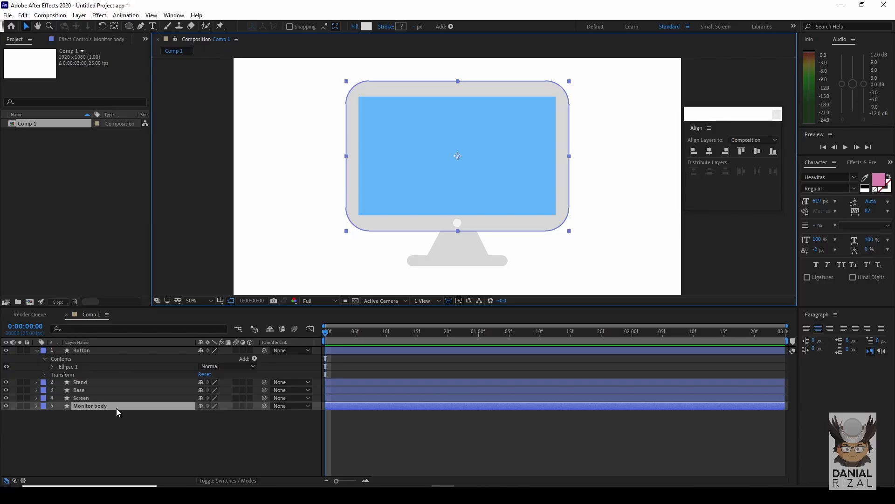
key(ctrl+d)
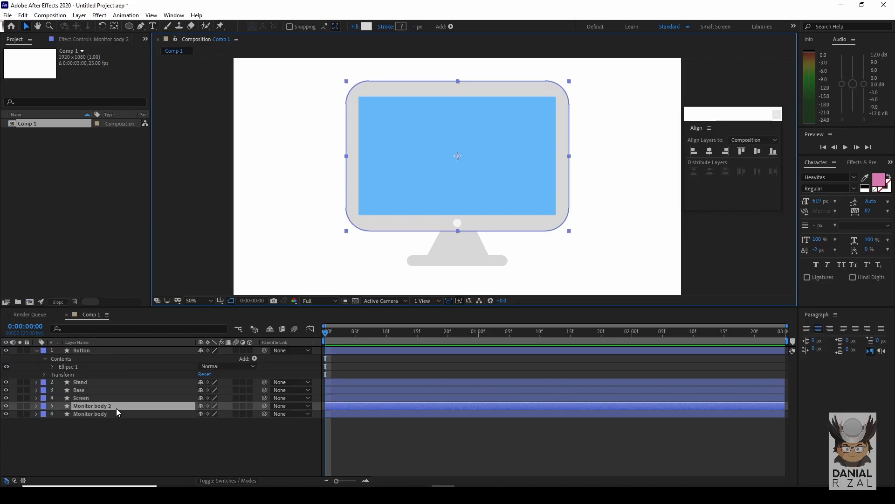
click(98, 414)
click(108, 405)
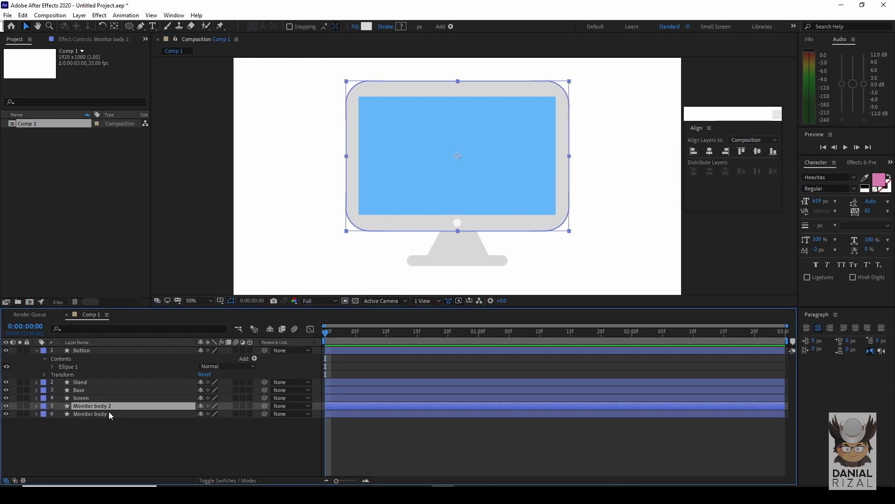
Darken the fill of the Monitor body 2 layer to a medium neutral gray.
click(368, 25)
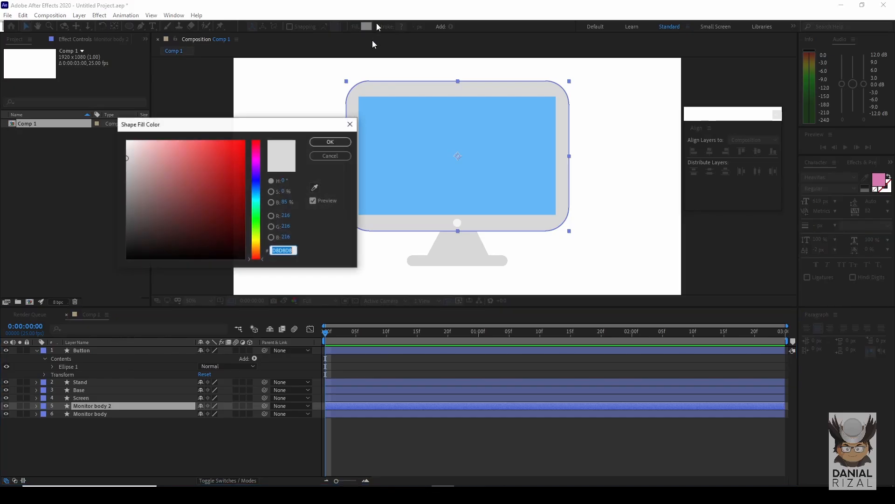
click(124, 185)
drag(123, 184, 124, 182)
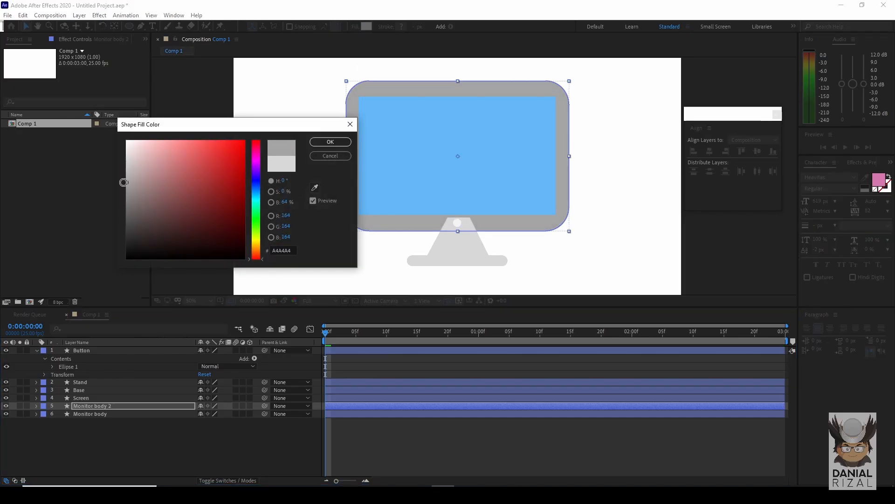
click(326, 141)
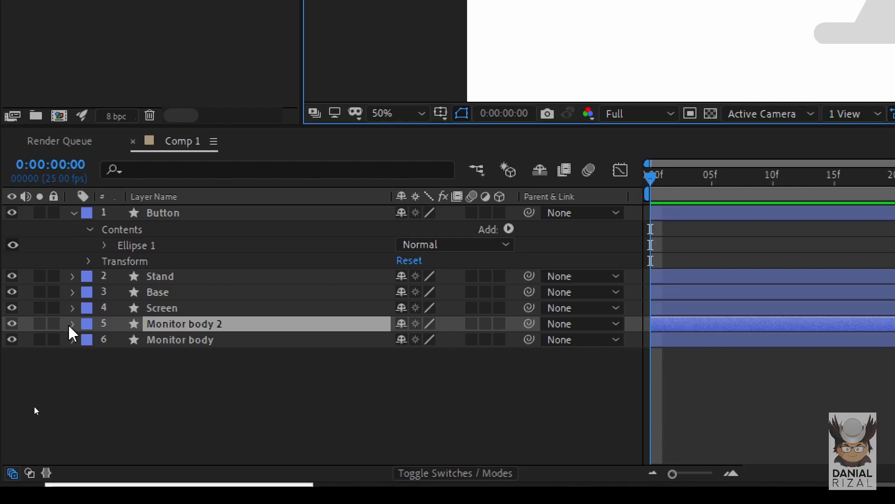
Convert Rectangle Path 1 in the Monitor body 2 layer to a Bezier path.
click(72, 323)
click(90, 341)
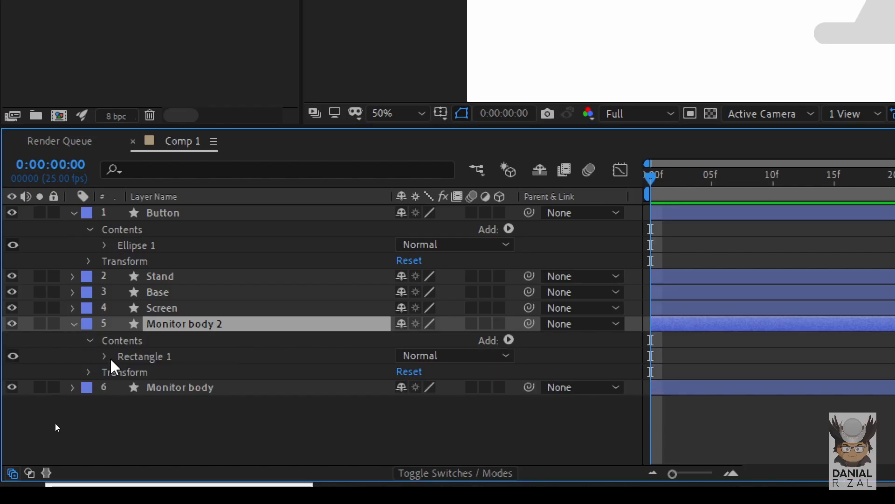
click(106, 355)
click(148, 357)
click(165, 372)
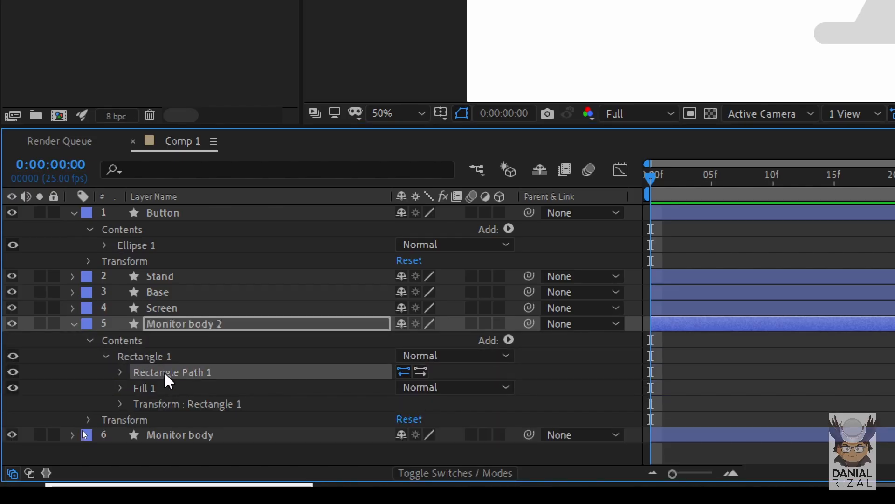
right_click(164, 372)
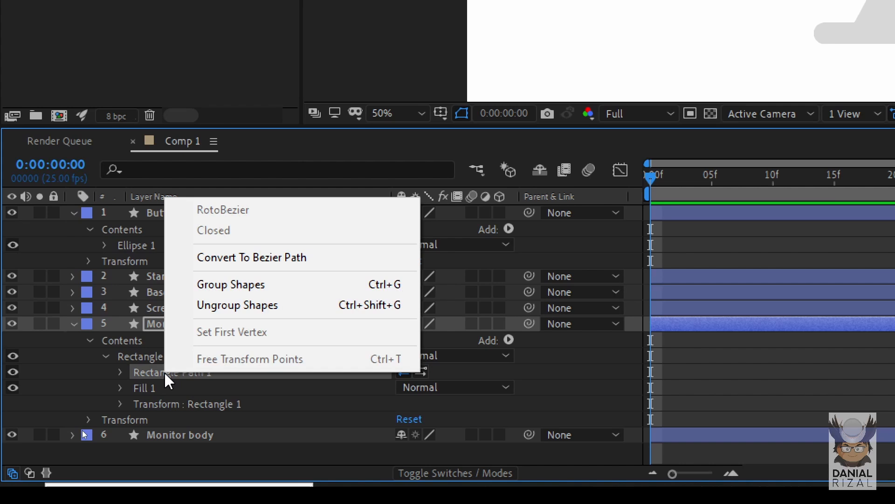
click(278, 257)
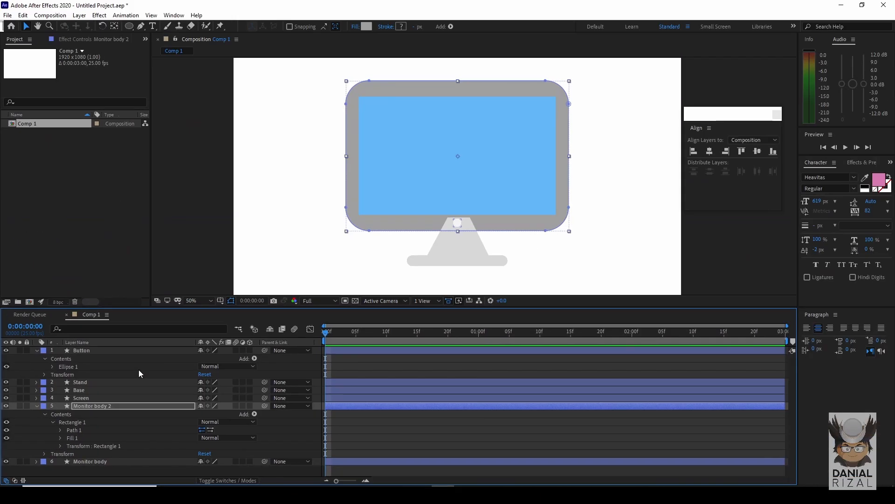
Delete the two bottom-edge vertices of Monitor body 2's path, where its lower rounded corners meet the bottom edge.
click(76, 429)
click(366, 227)
drag(373, 210, 547, 214)
key(ctrl+z)
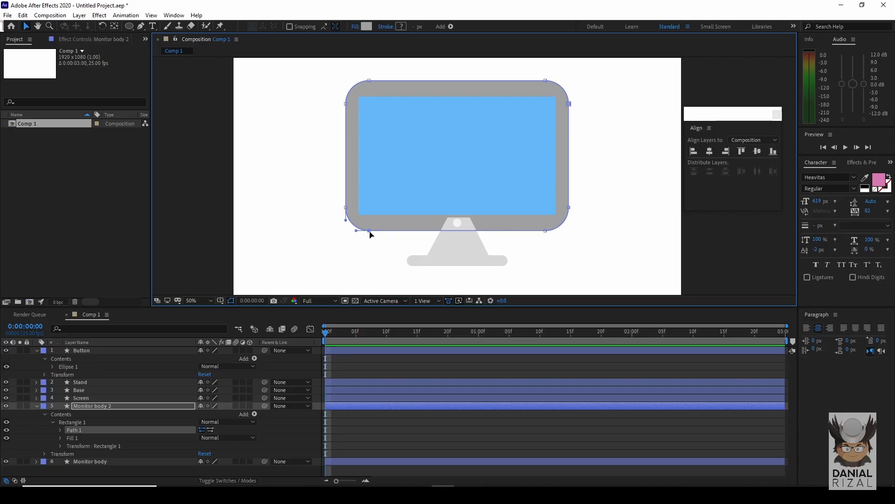
key(Delete)
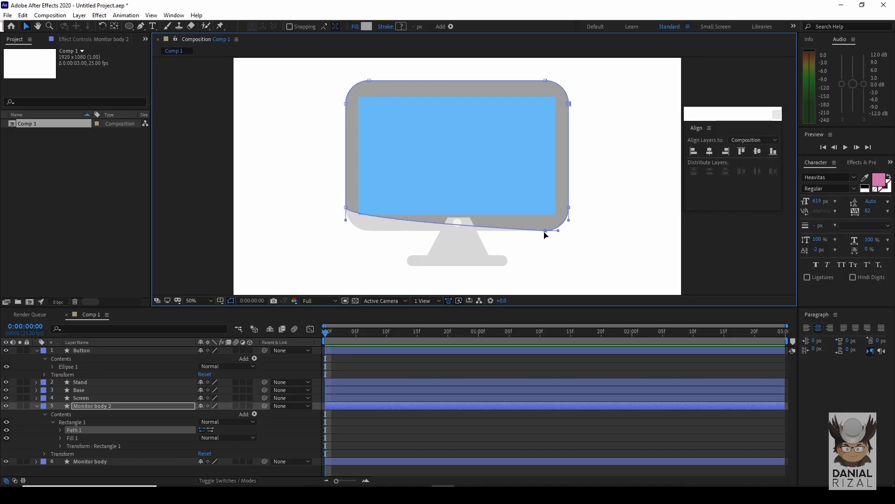
drag(542, 231, 547, 217)
Pull the Bezier handles of Monitor body 2's two lowest vertices horizontally inward to straighten its bottom edge, and deselect the layer.
click(347, 208)
drag(346, 222, 365, 206)
drag(569, 220, 543, 211)
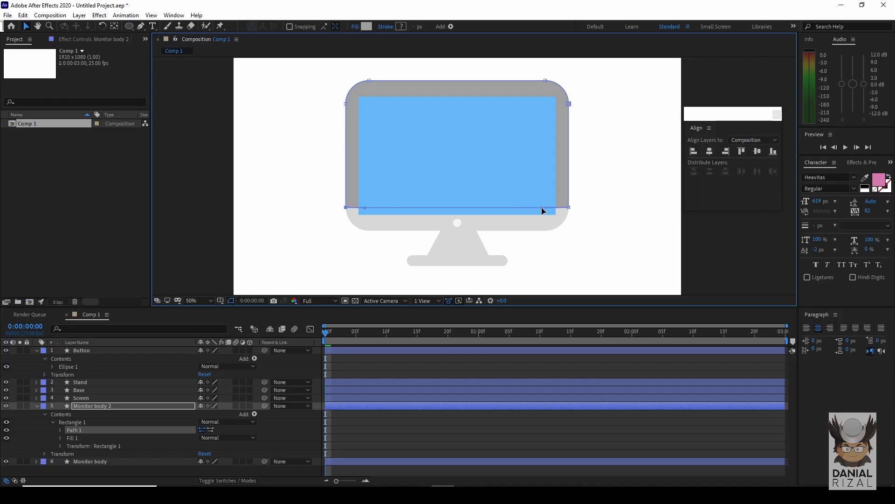
drag(367, 208, 368, 208)
click(642, 214)
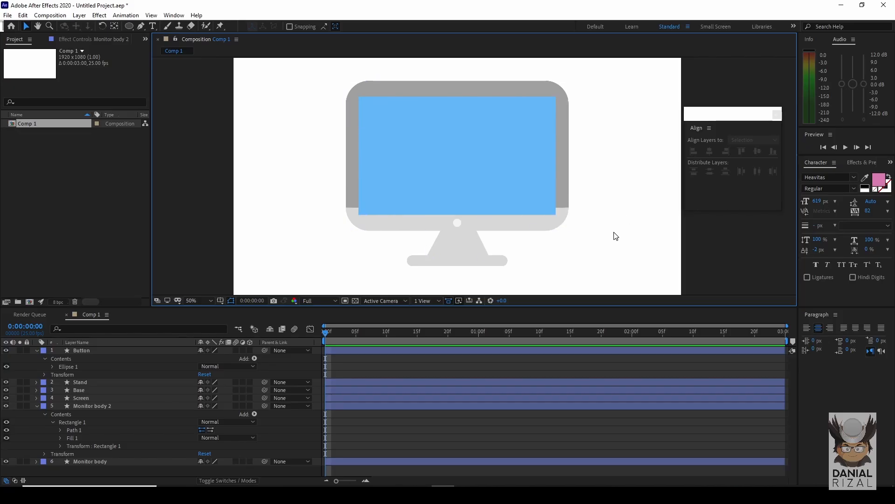
Check the reference image and draw an upright five-pointed star with the Star tool on the blue screen.
drag(506, 160, 506, 174)
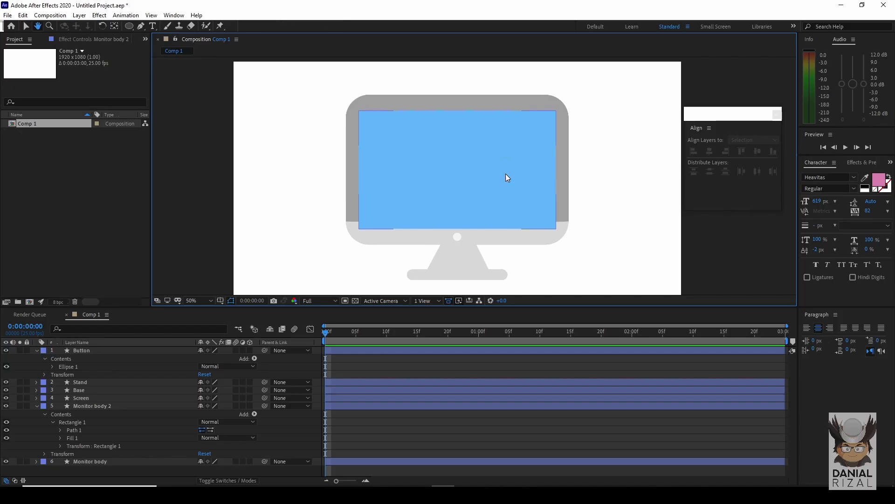
click(489, 495)
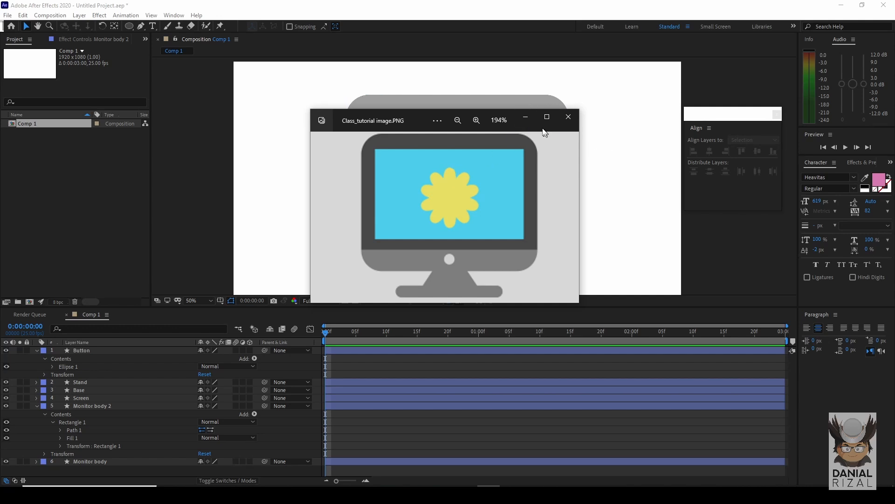
click(525, 117)
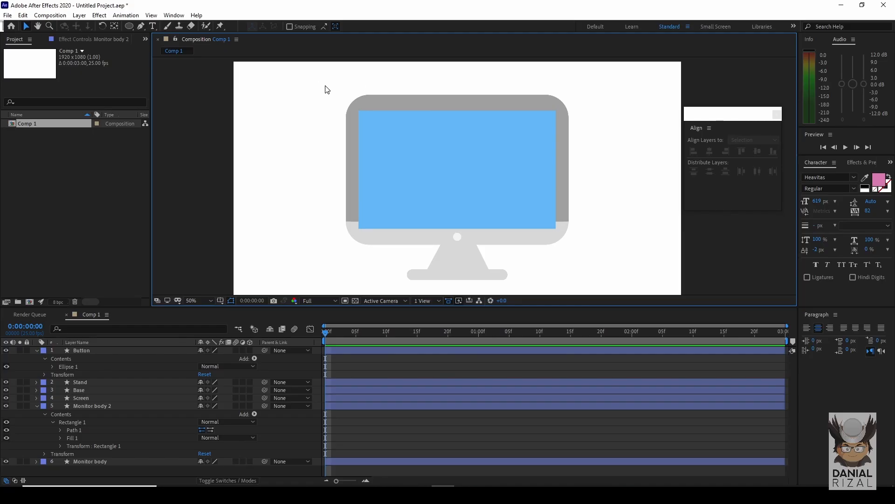
click(131, 28)
click(130, 25)
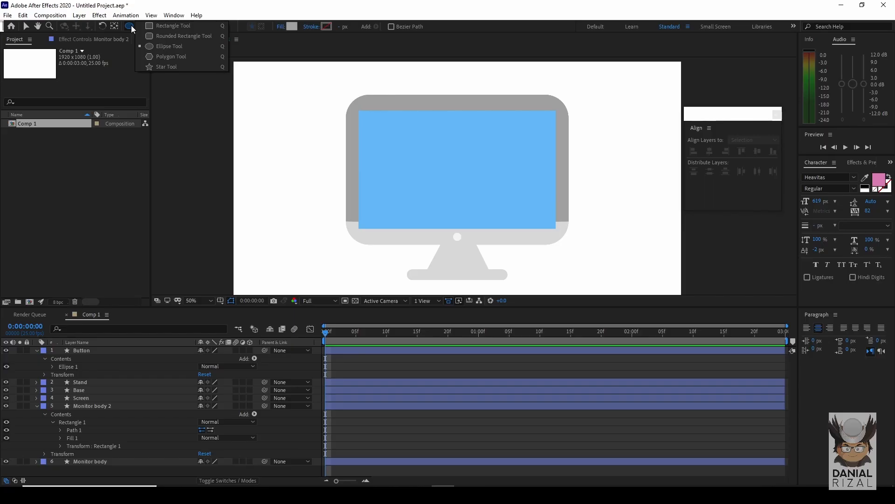
click(168, 67)
drag(439, 153, 439, 180)
click(25, 25)
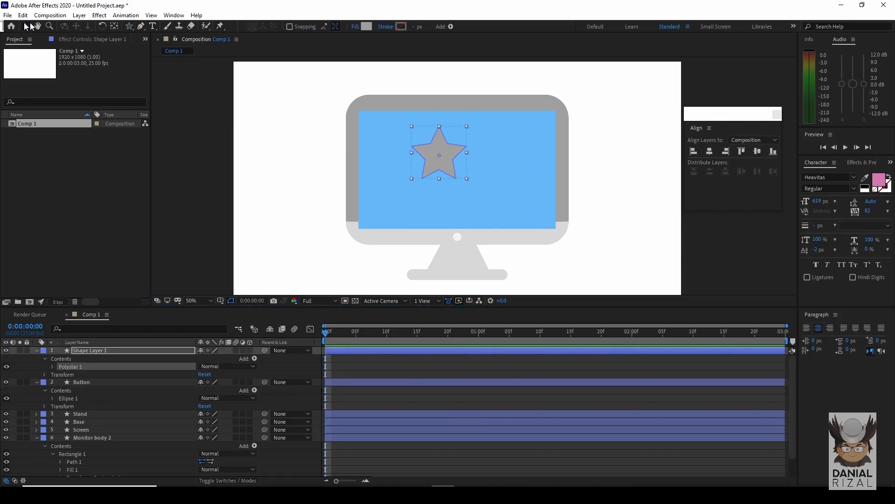
Fill the star with yellow, EADB32.
click(367, 27)
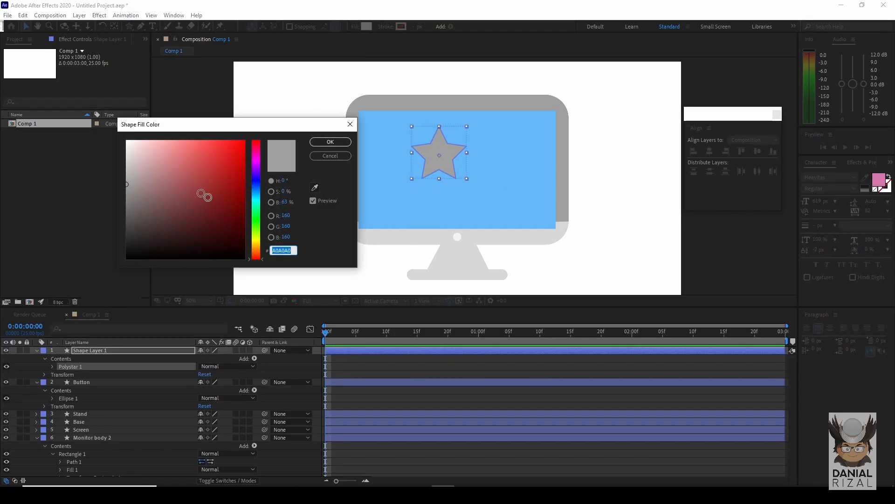
click(256, 241)
click(220, 150)
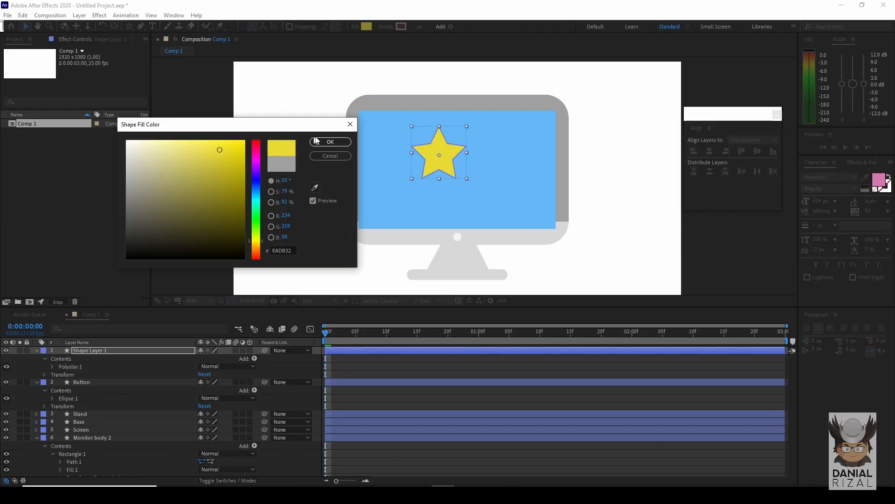
click(330, 141)
Center the star's anchor point in its layer content and position the star at the middle of the blue screen, centered horizontally in the composition.
right_click(414, 150)
right_click(439, 144)
mouse_move(490, 180)
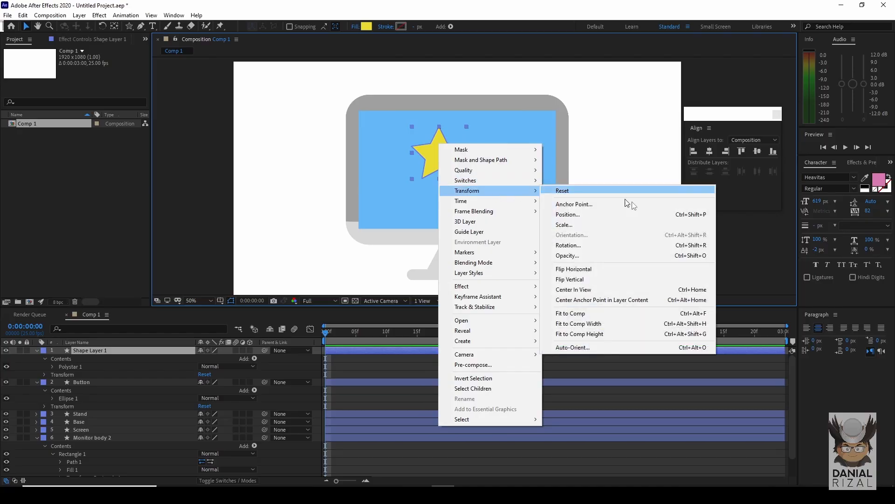
click(601, 348)
click(711, 151)
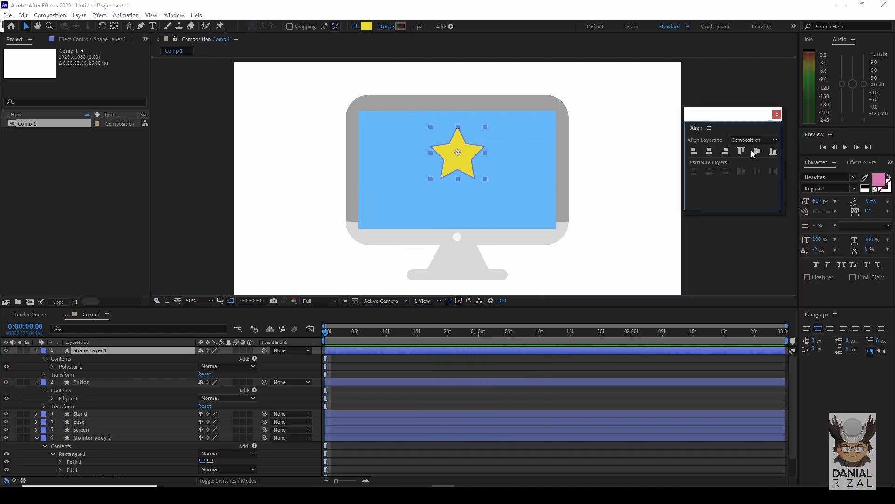
click(757, 151)
drag(466, 187, 467, 169)
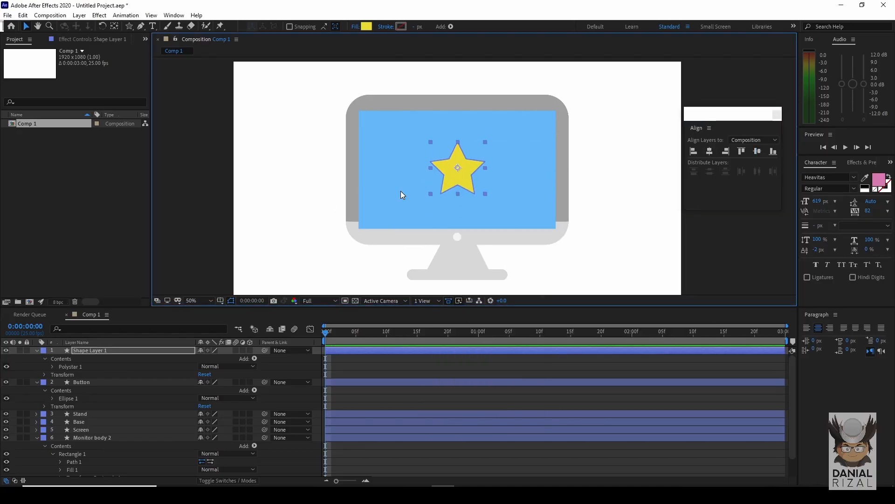
Rename the star's layer, Shape Layer 1, as Flower.
key(period)
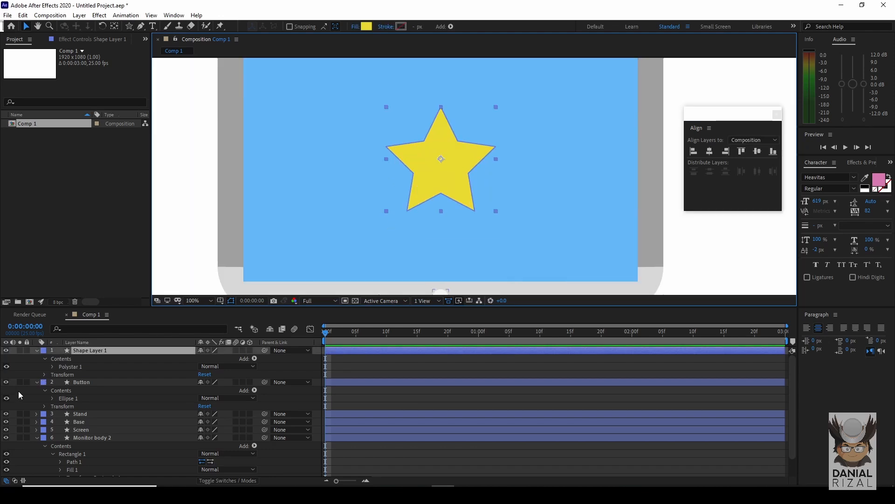
click(93, 351)
key(Return)
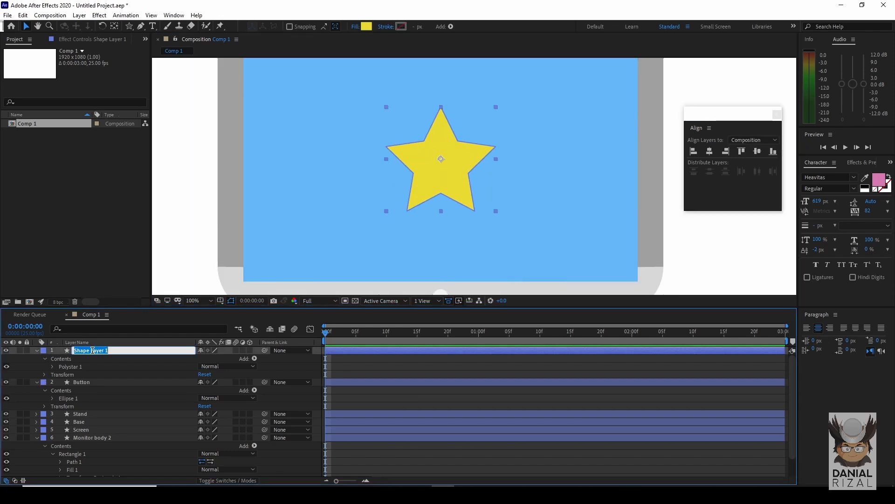
text(Flower)
key(Return)
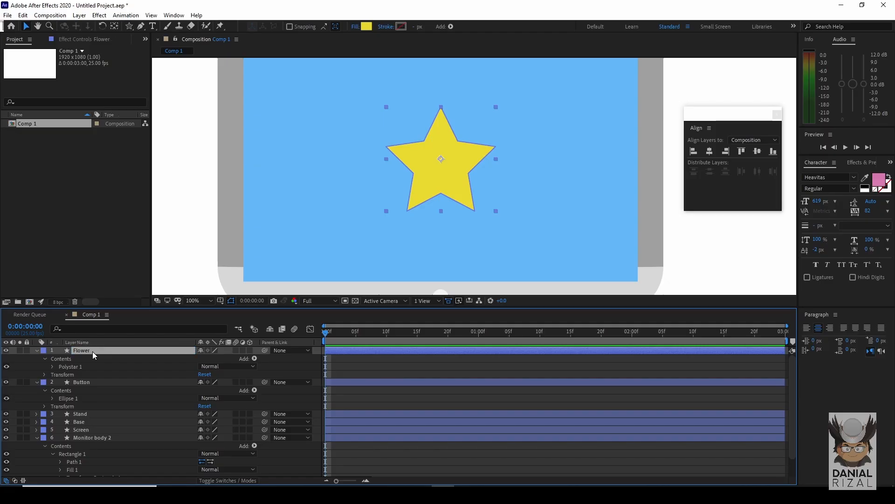
Collapse the Button and Monitor body 2 layers, and expand the Flower layer's Polystar Path 1 properties to compare with the reference image.
click(37, 382)
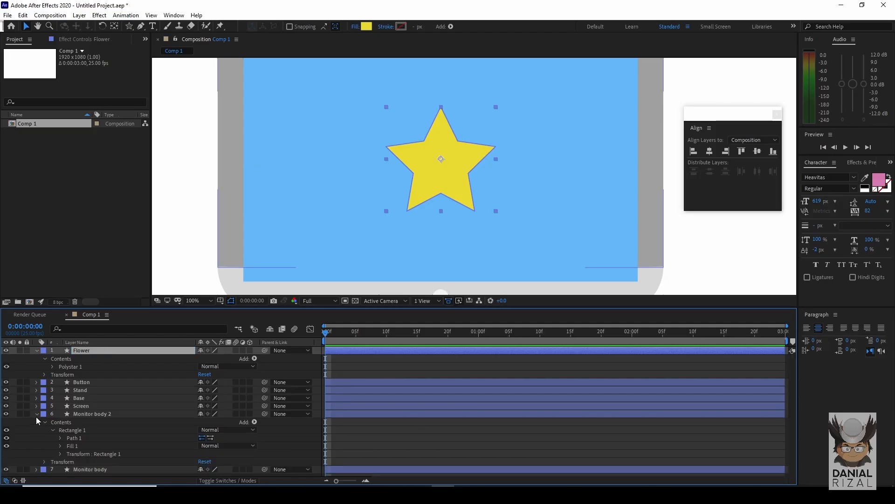
click(36, 414)
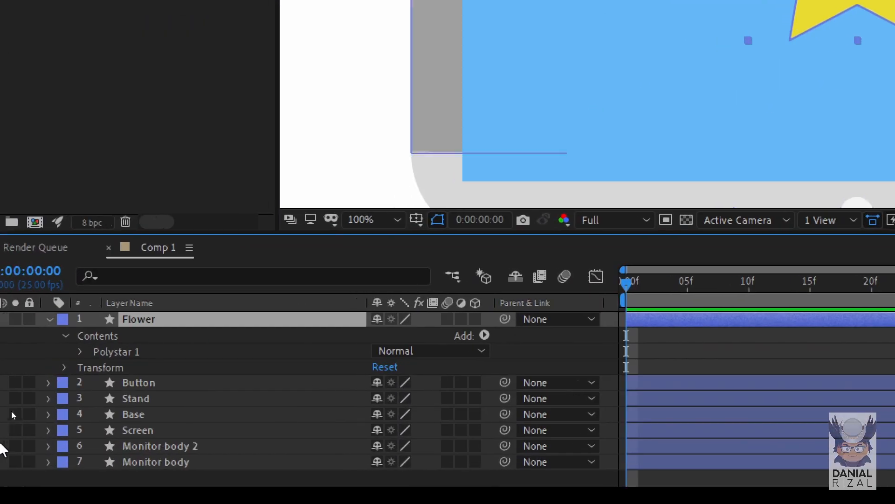
click(86, 352)
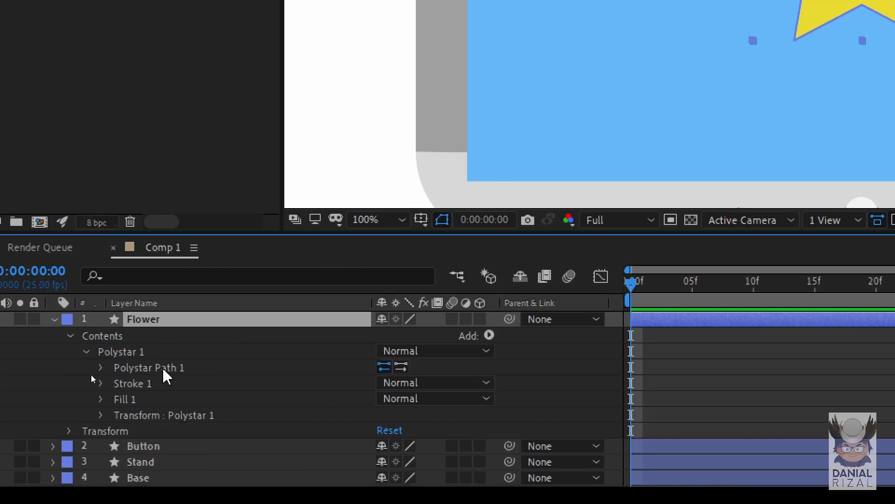
click(170, 370)
click(100, 367)
scroll(194, 411, down, 3)
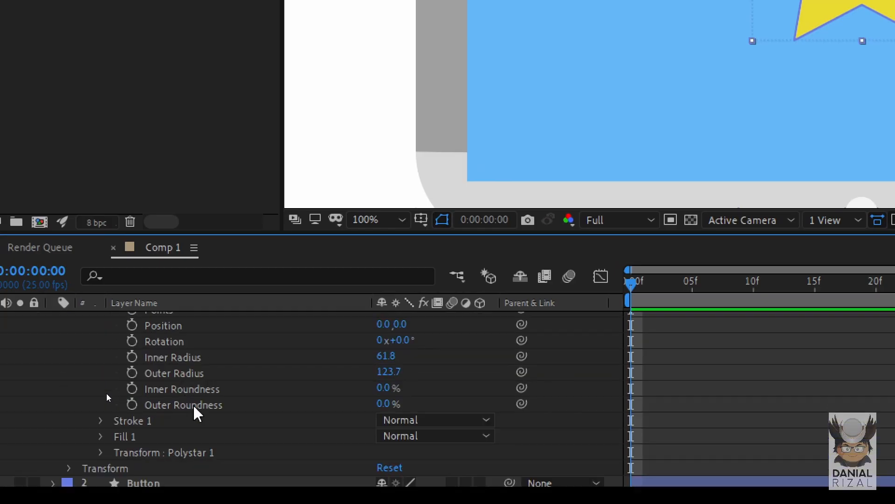
scroll(194, 374, up, 2)
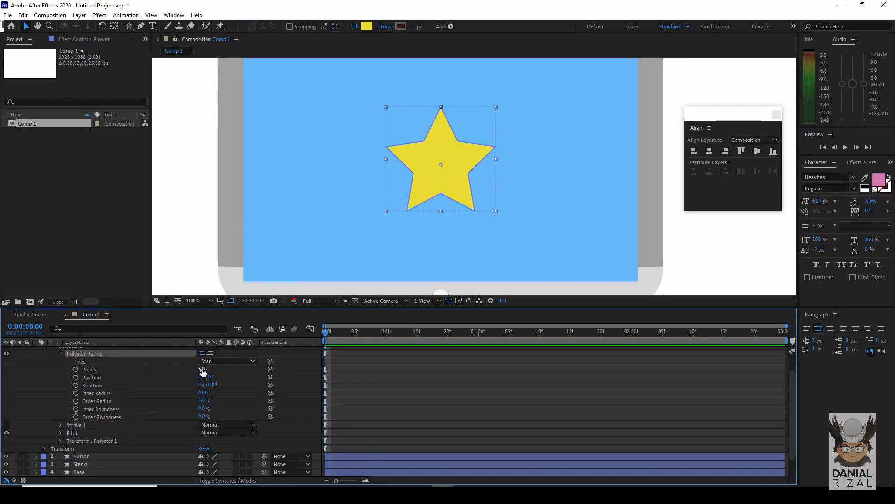
click(485, 438)
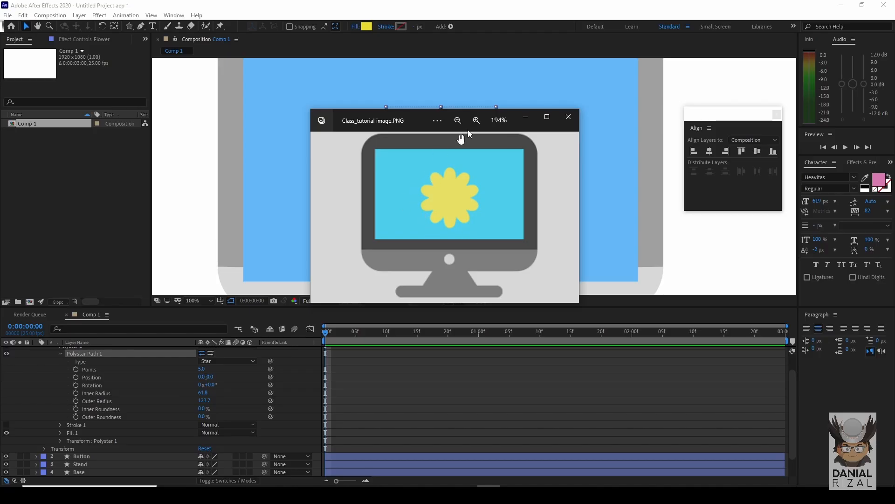
Put the reference image away and set the Flower star's number of points to 10.
click(526, 117)
click(201, 369)
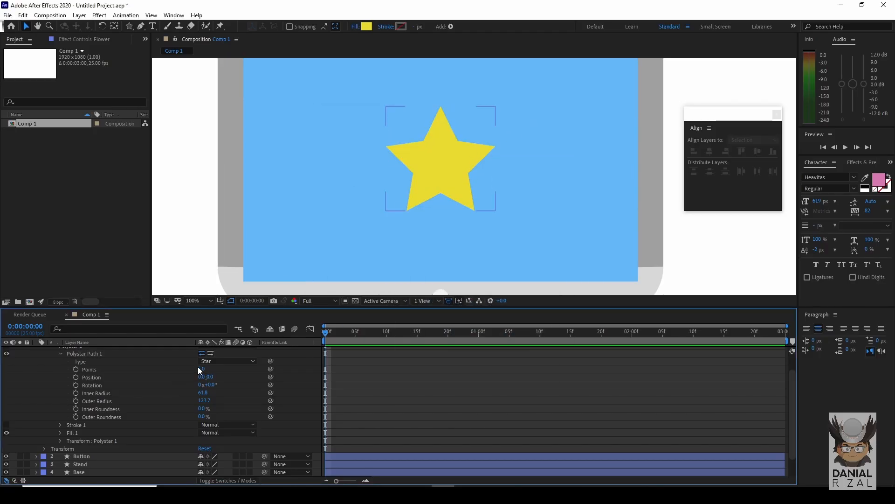
key(Return)
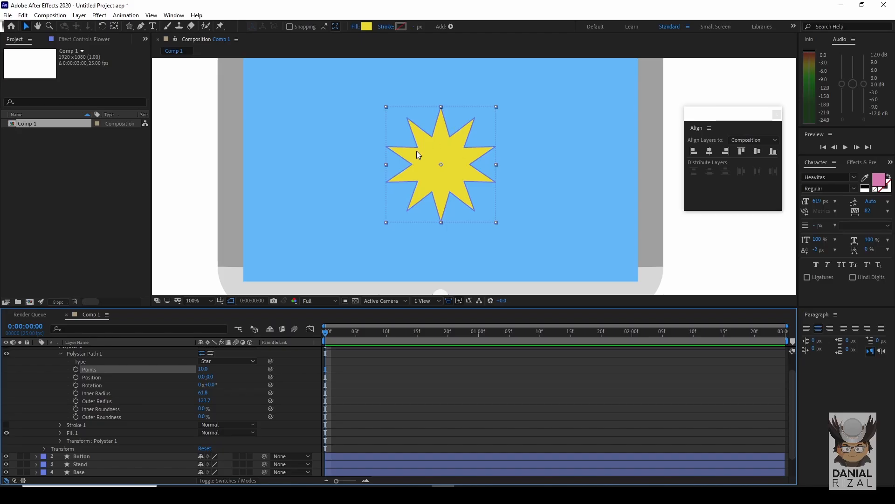
click(102, 393)
ctrl+click(106, 401)
ctrl+click(110, 409)
ctrl+click(112, 417)
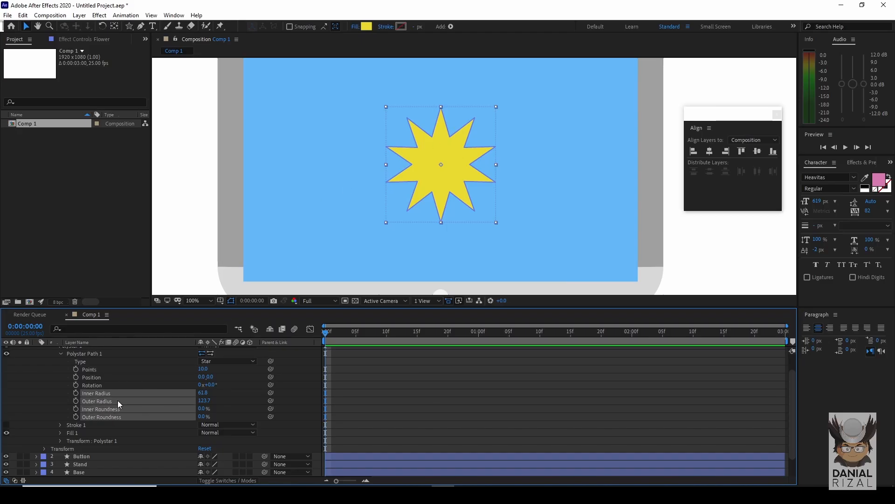
click(41, 407)
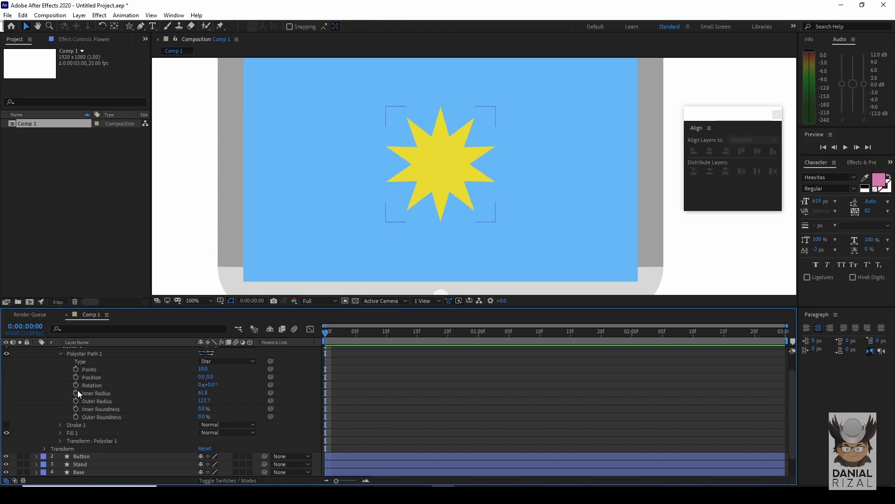
Shape the star into rounded petals with inner radius 67.8, outer radius 138.7, inner roundness -121% and outer roundness 155%.
click(119, 394)
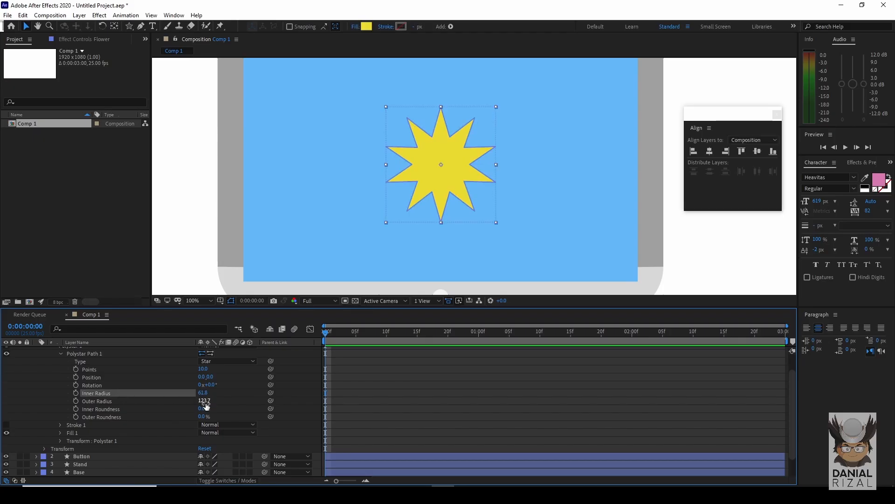
drag(204, 409, 266, 414)
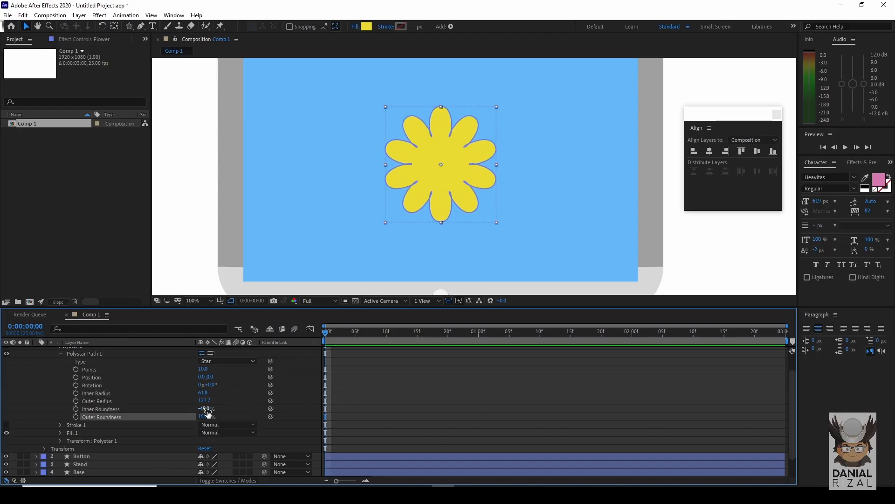
mouse_move(203, 409)
mouse_down()
mouse_move(180, 417)
mouse_move(221, 394)
mouse_move(206, 402)
mouse_up()
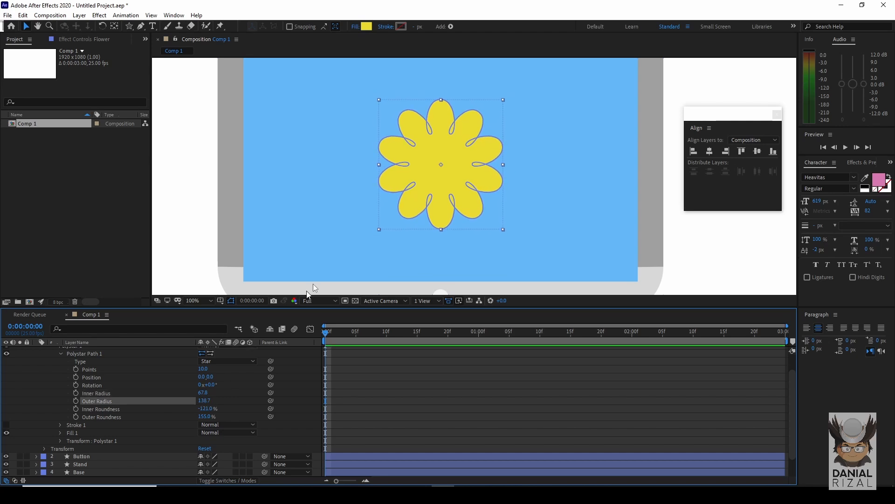
click(341, 236)
scroll(352, 229, down, 1)
click(267, 239)
Center the flower's anchor point in its layer content, then deselect it and check the whole monitor illustration.
click(444, 175)
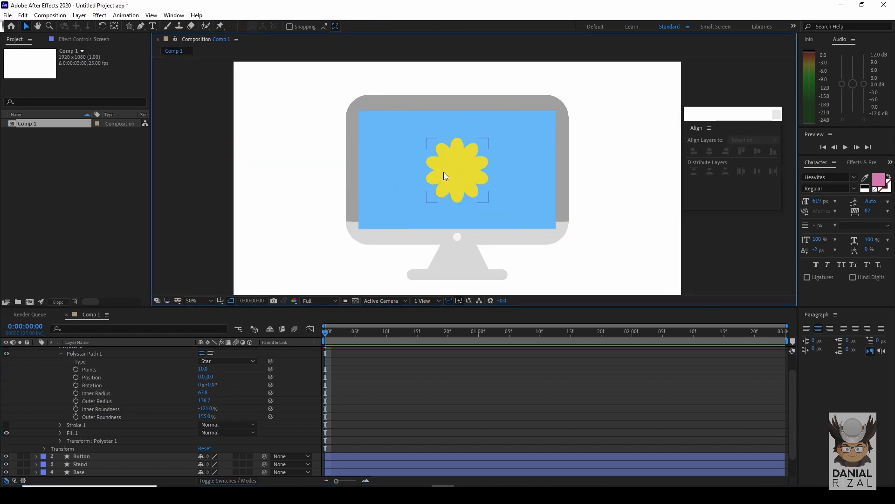
scroll(444, 173, up, 1)
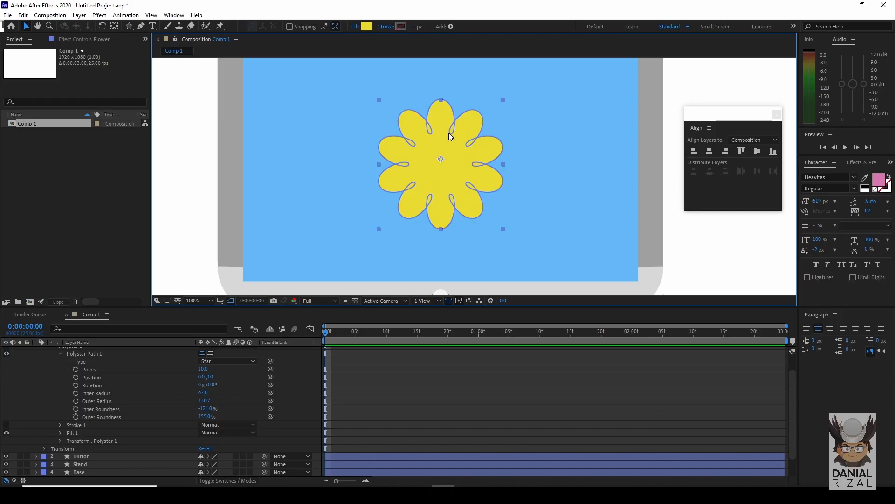
right_click(443, 158)
mouse_move(490, 205)
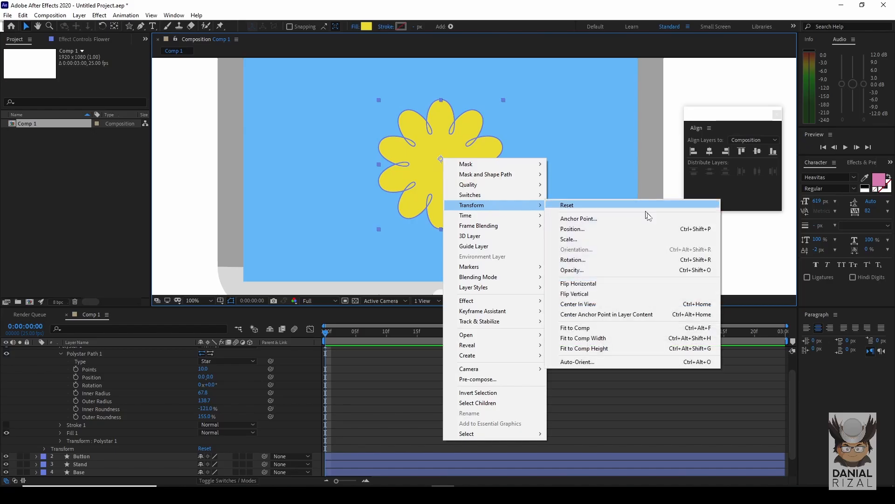
click(635, 306)
scroll(445, 154, down, 2)
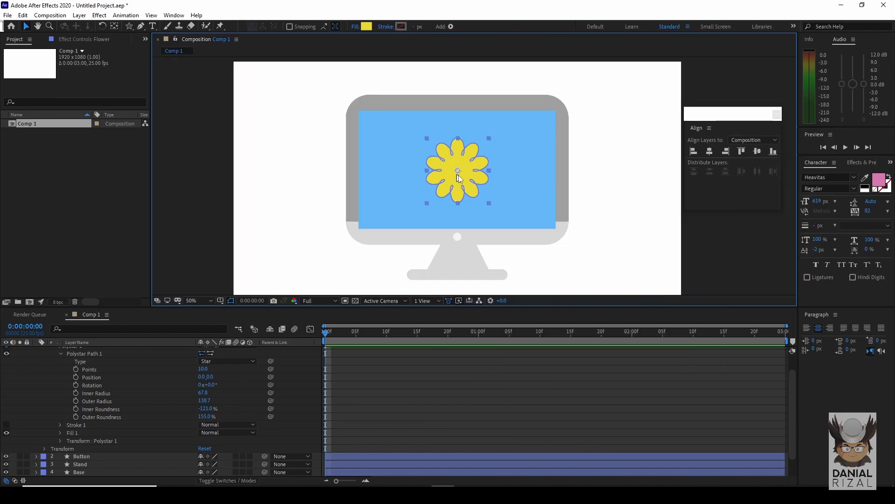
click(606, 195)
scroll(611, 196, down, 1)
scroll(611, 197, up, 1)
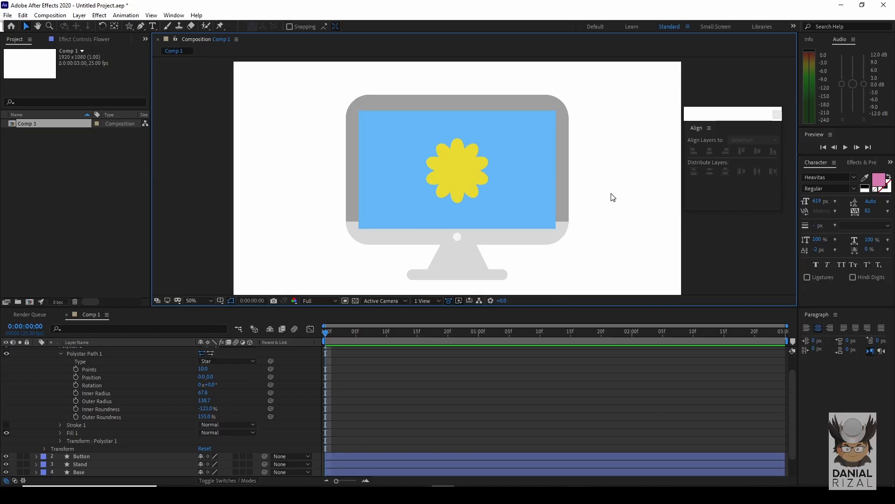